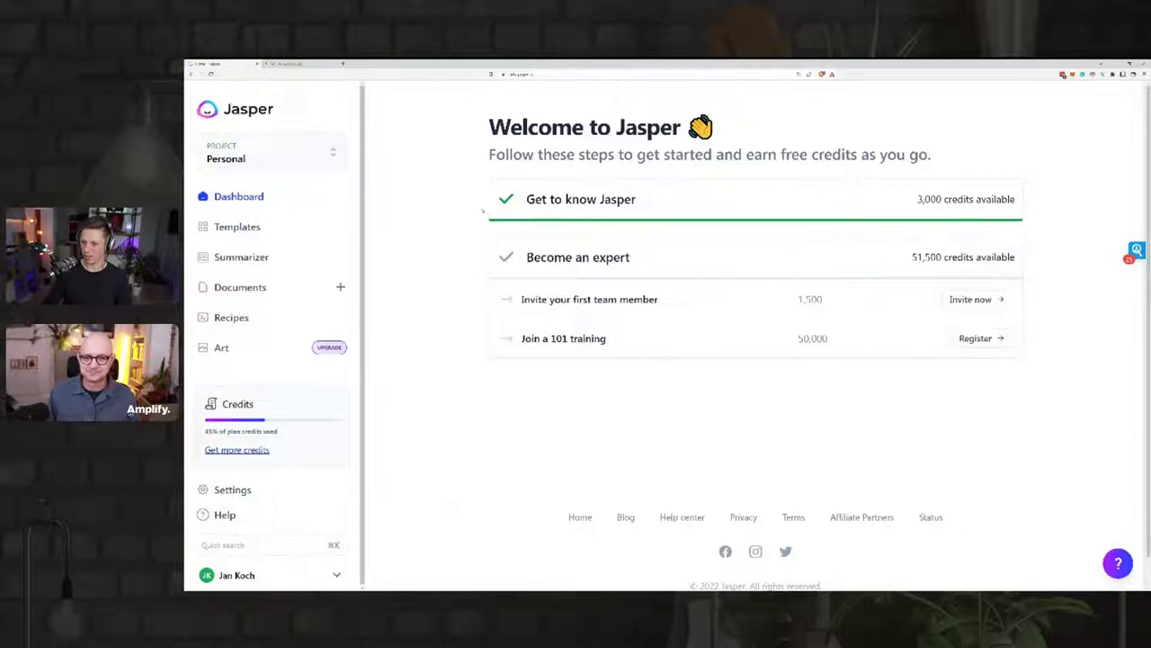
Browse the available content templates in the template library
{"action": "left_click", "coordinate": [283, 232]}
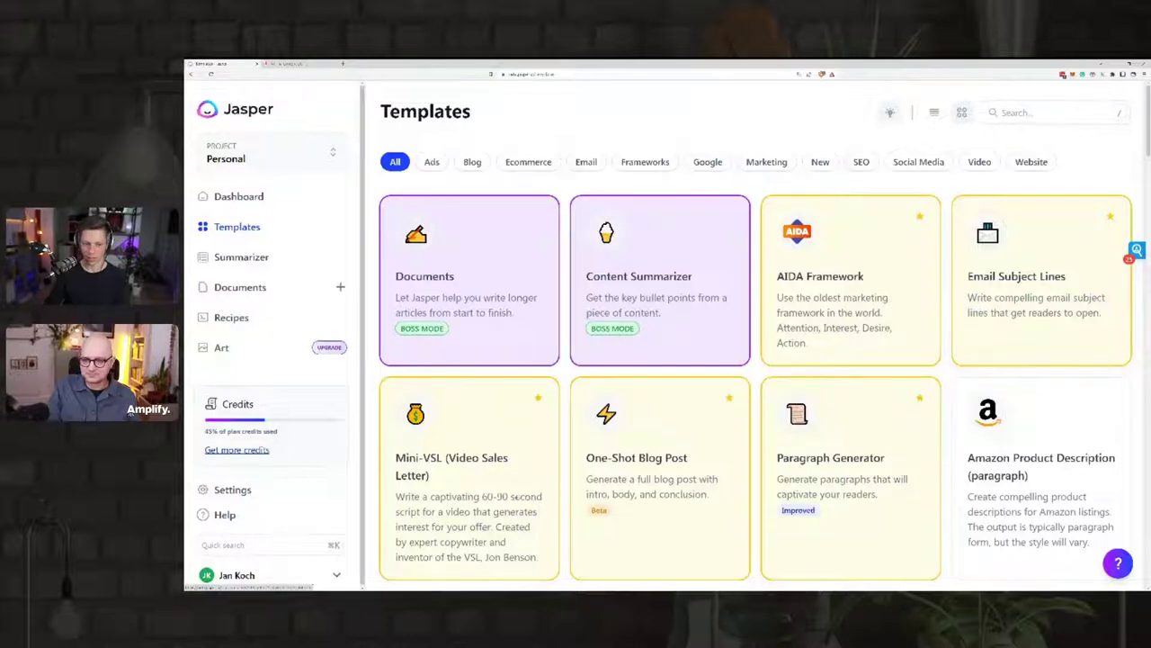
{"action": "scroll", "coordinate": [456, 458], "scroll_direction": "down", "scroll_amount": 1}
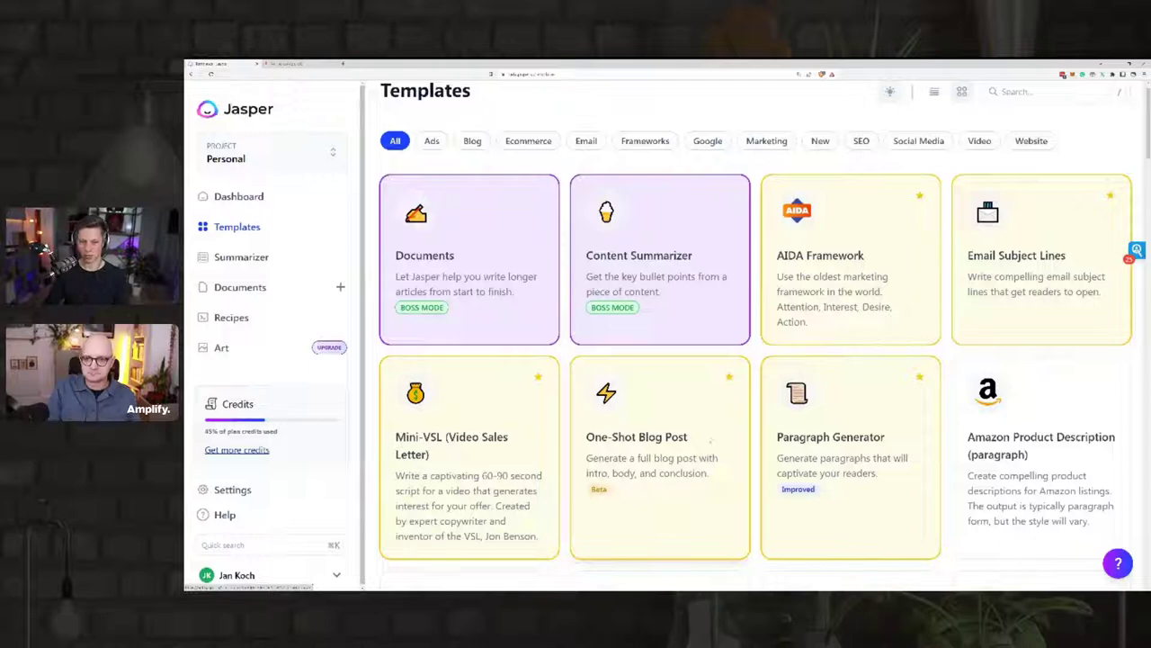
{"action": "scroll", "coordinate": [454, 297], "scroll_direction": "up", "scroll_amount": 1}
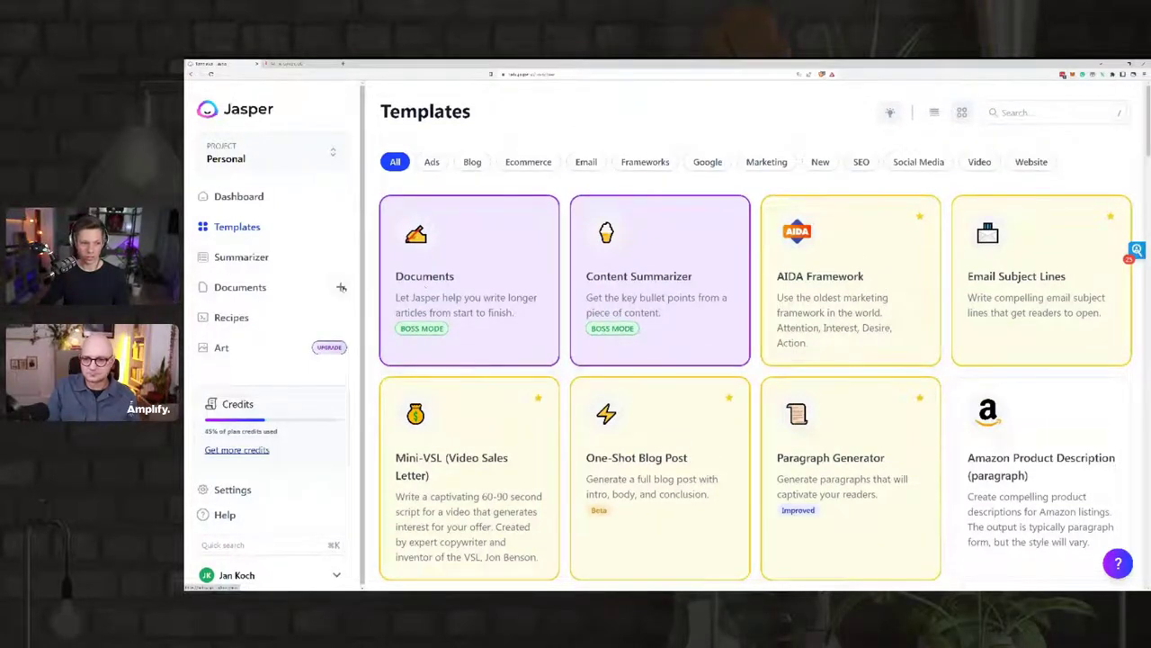
Begin setting up a new document and select the Social Media Campaign Workflow for it
{"action": "left_click", "coordinate": [340, 286]}
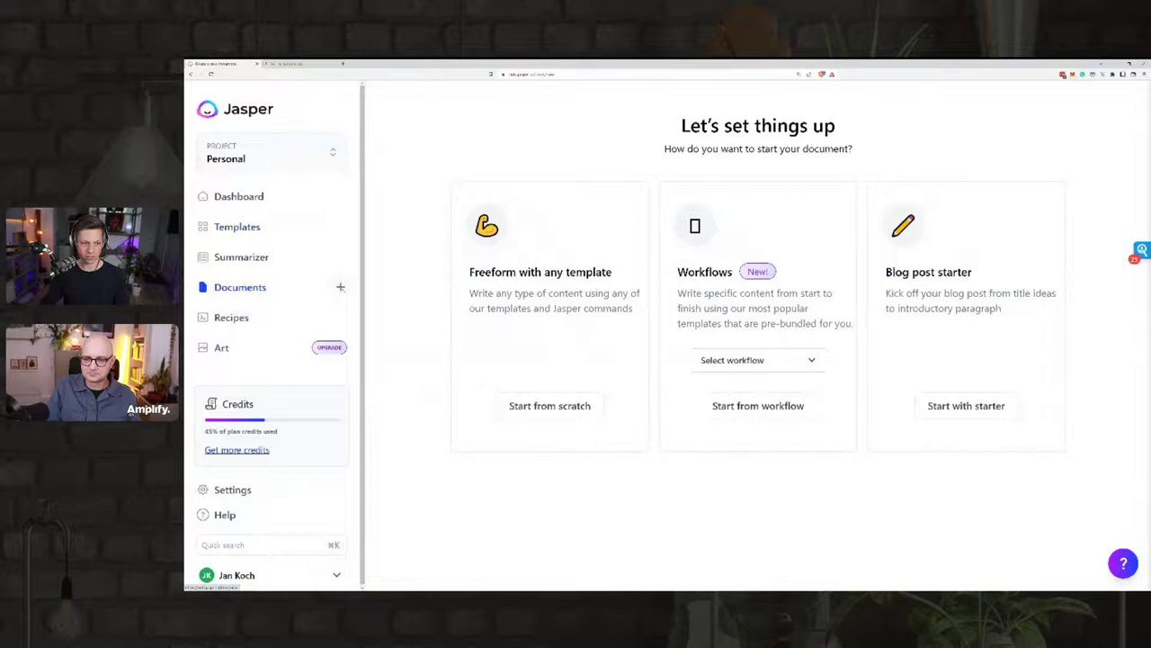
{"action": "left_click", "coordinate": [763, 361]}
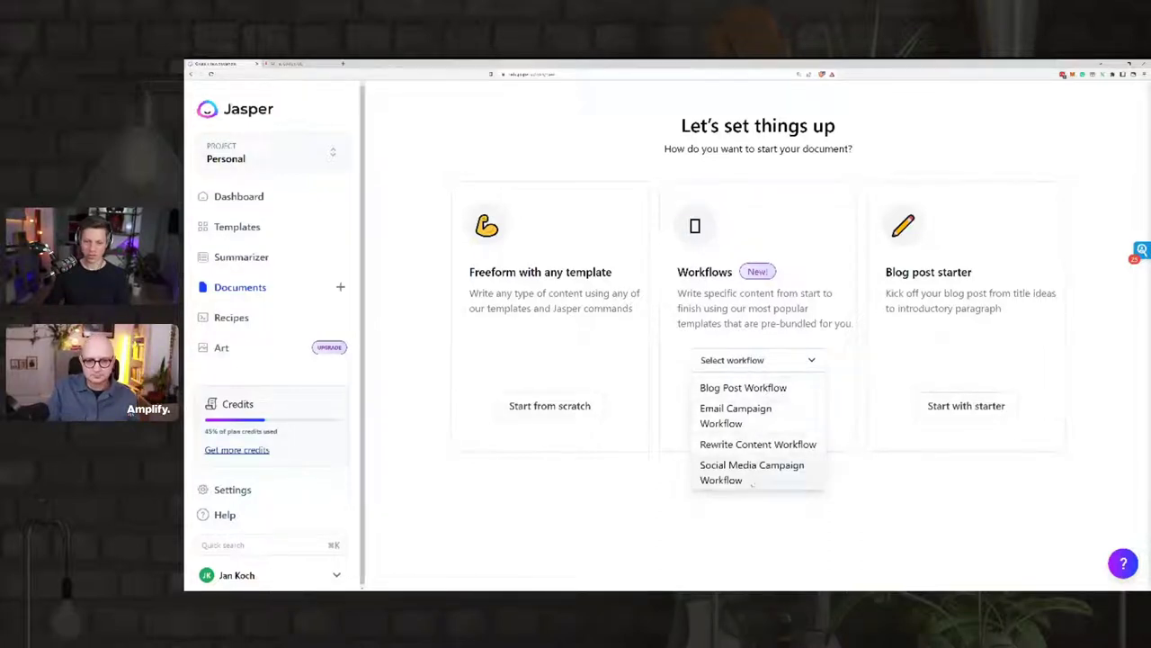
{"action": "left_click", "coordinate": [796, 468]}
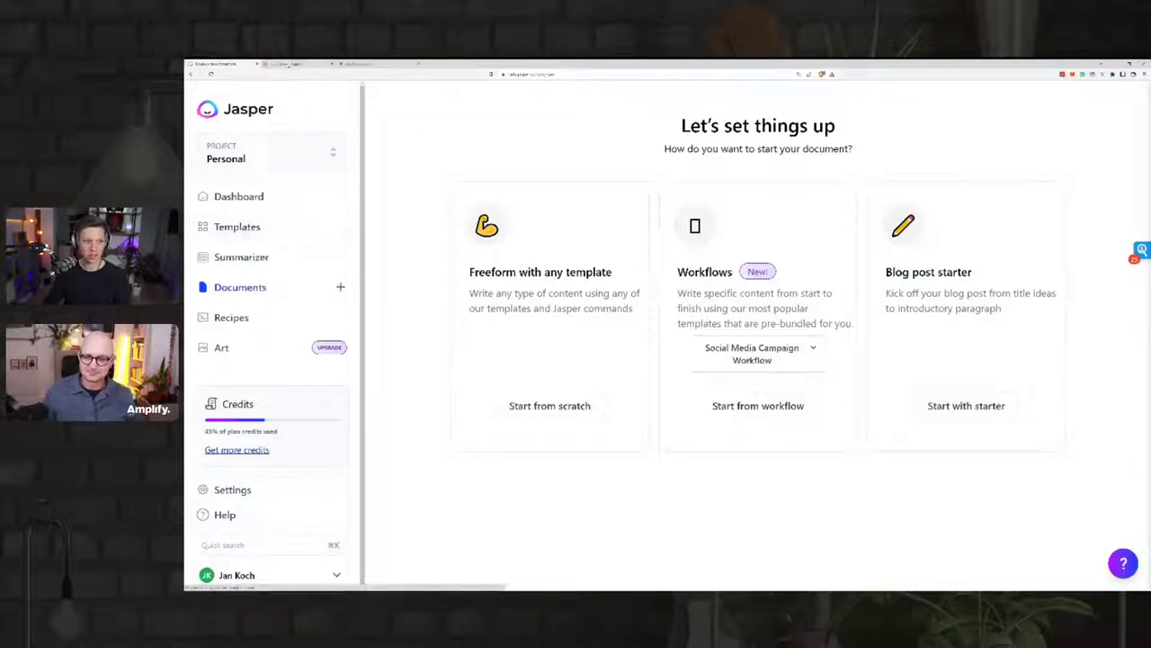
Open the template library in a separate tab, search it for "market" and open the Marketing Angles template
{"action": "left_click", "coordinate": [237, 226]}
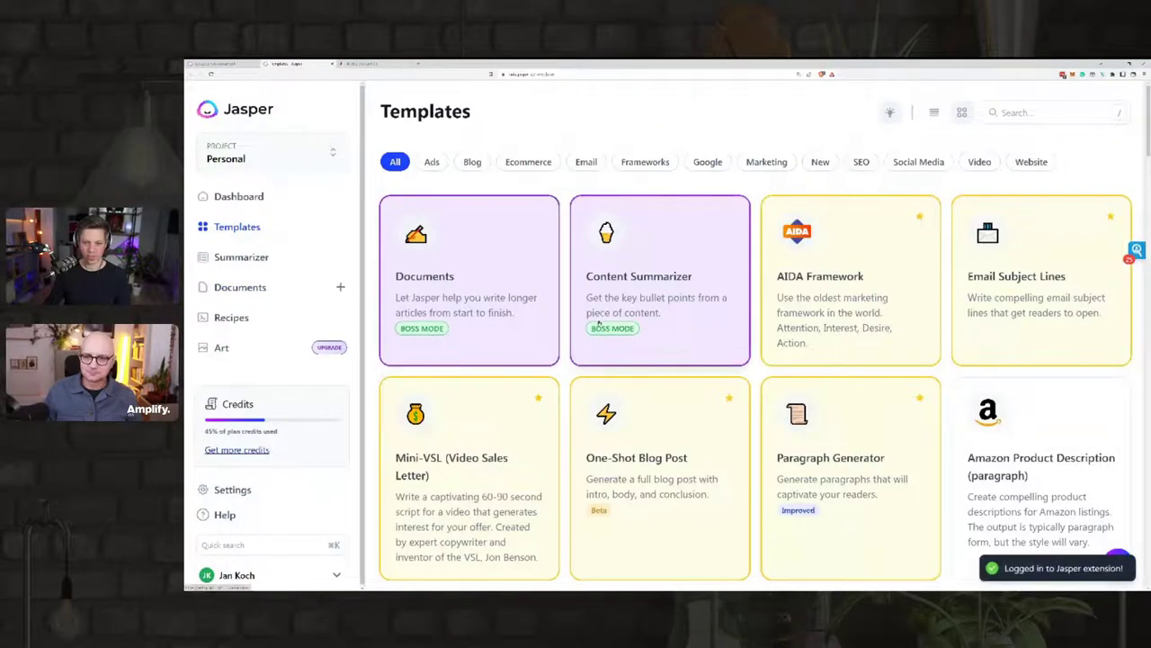
{"action": "left_click", "coordinate": [1042, 111]}
{"action": "type", "text": "marketin"}
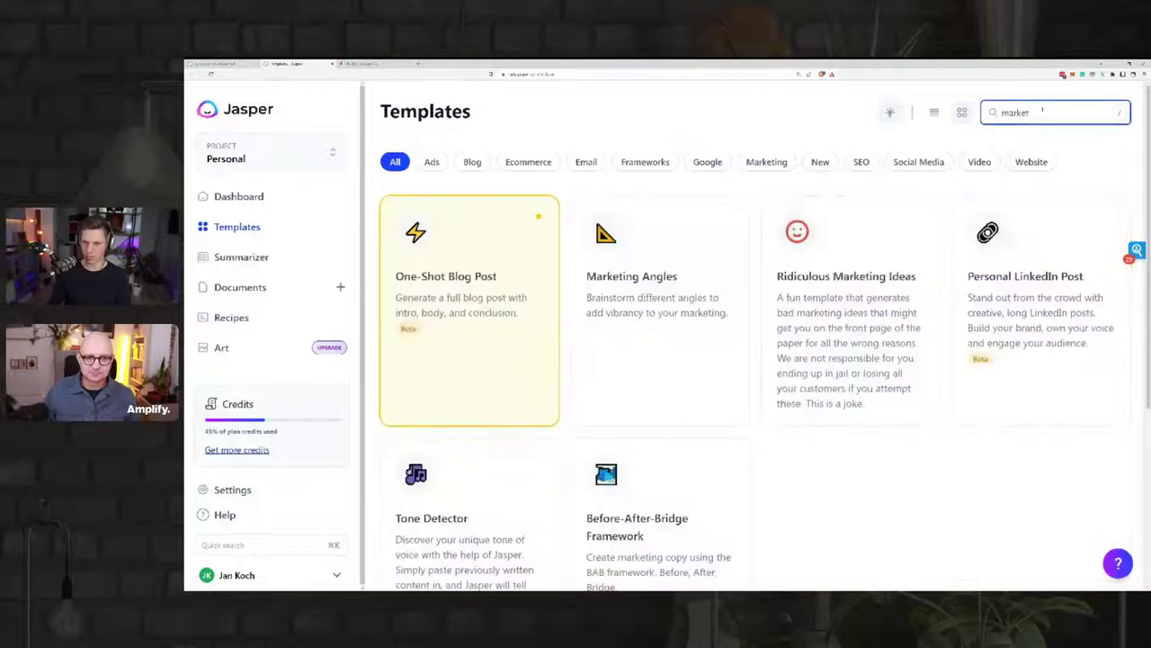
{"action": "left_click", "coordinate": [691, 330]}
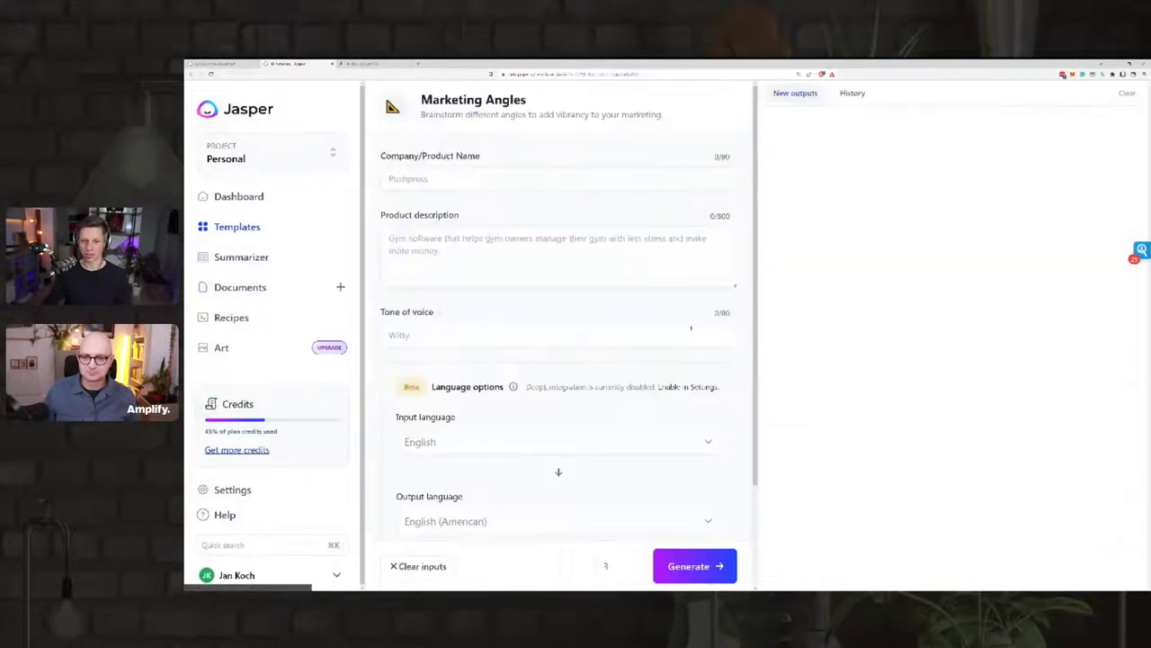
Enter "Supercharge Your Email List" as the company/product name in the Marketing Angles form
{"action": "left_click", "coordinate": [578, 179]}
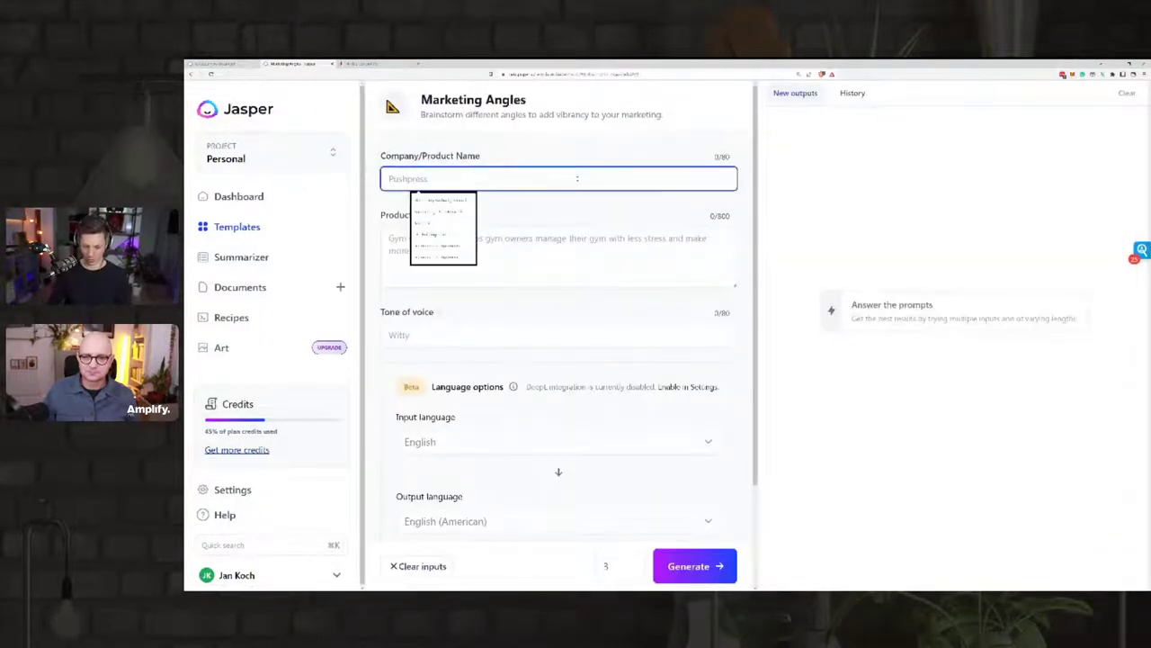
{"action": "type", "text": "Supercharge "}
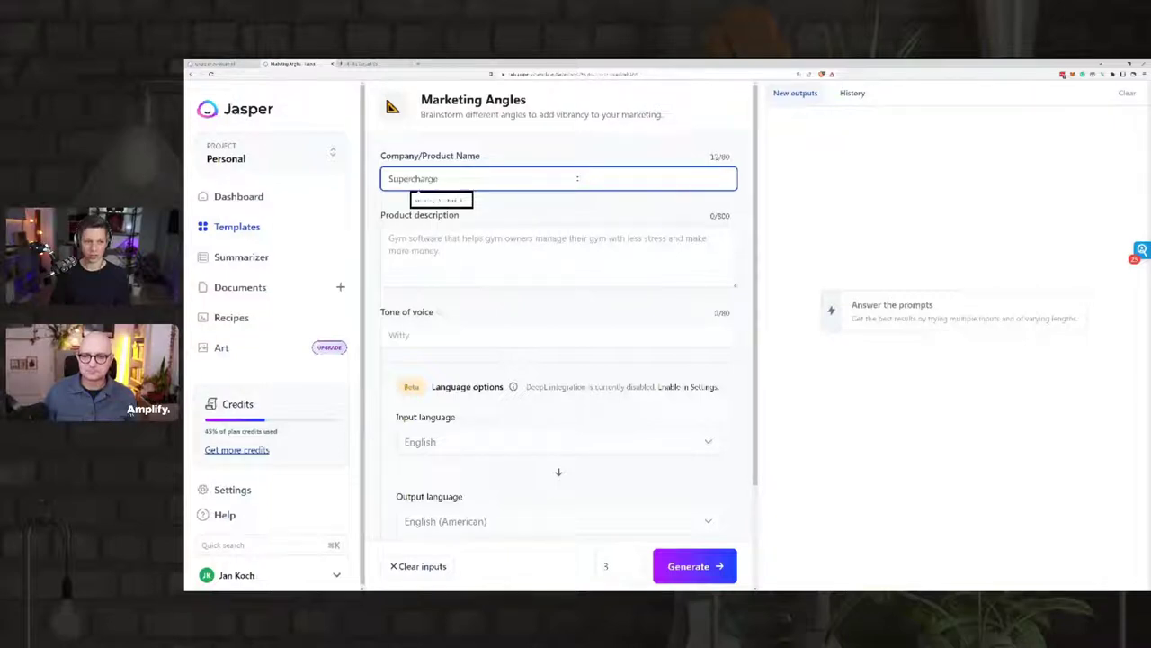
{"action": "type", "text": "Your Email List"}
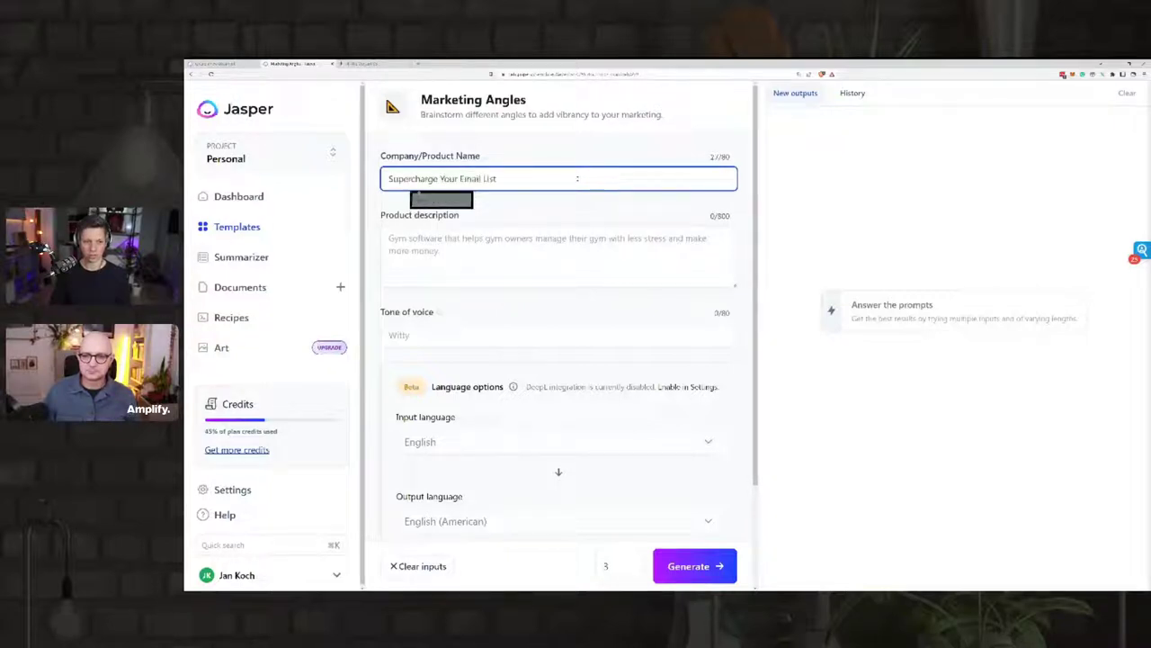
Open the Supercharge Your Email List sales page in a new browser tab
{"action": "key", "text": "super+t"}
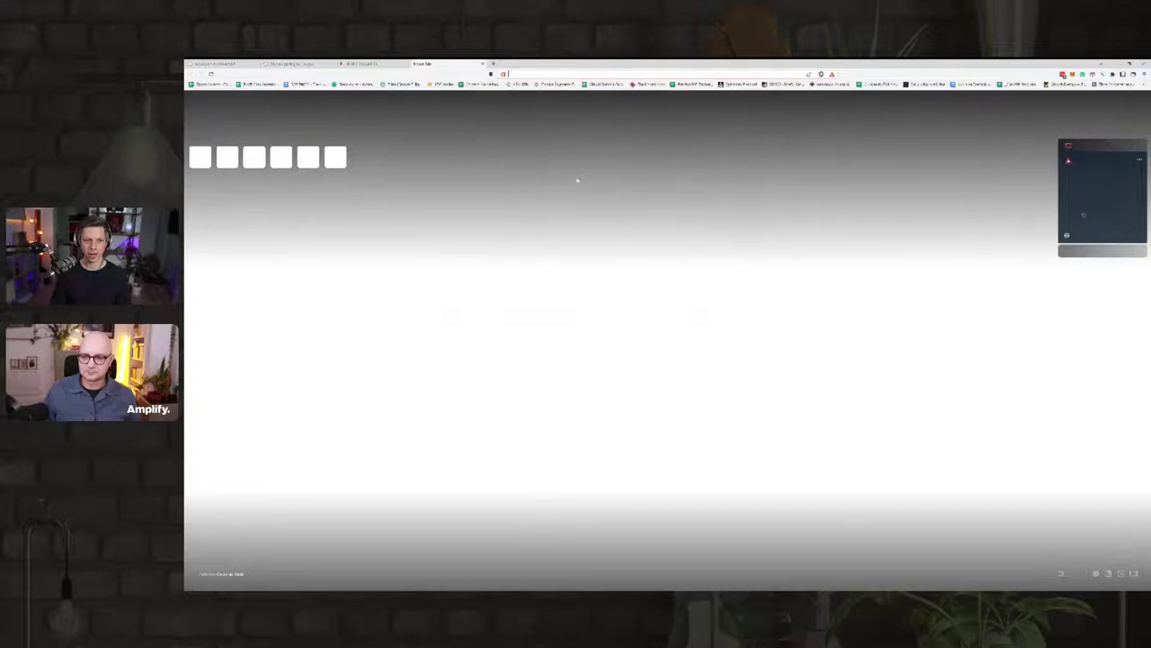
{"action": "key", "text": "ctrl+v"}
{"action": "key", "text": "Return"}
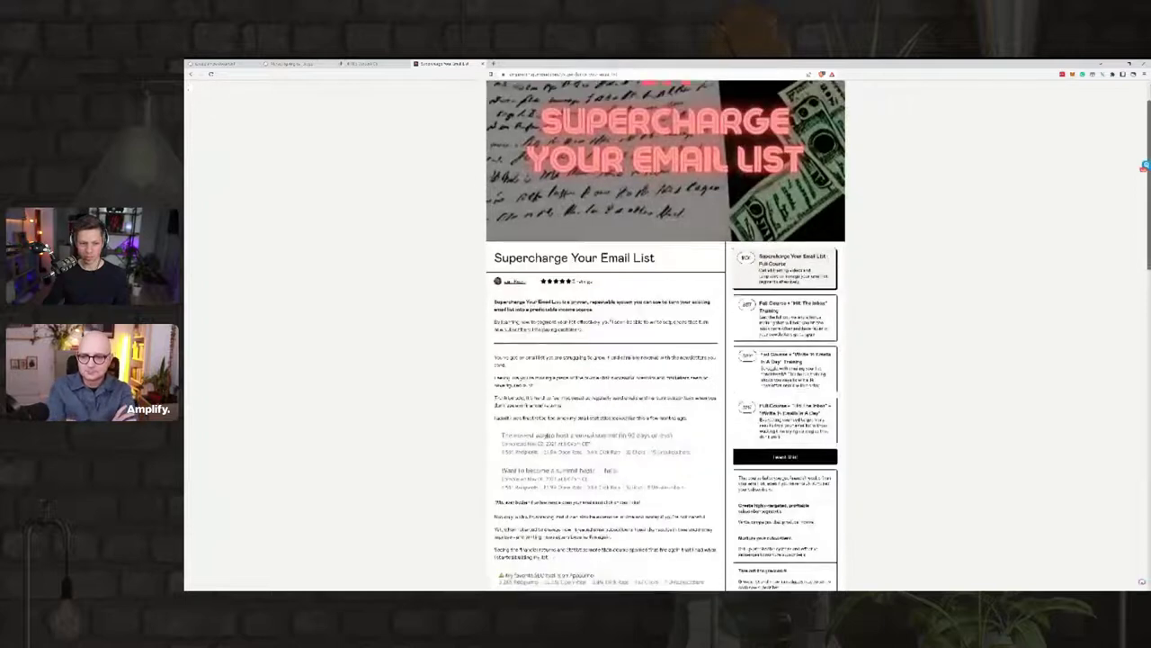
Copy the sales page's introductory paragraphs, down to "financial returns", into the product description of the Marketing Angles form
{"action": "scroll", "coordinate": [666, 333], "scroll_direction": "down", "scroll_amount": 1}
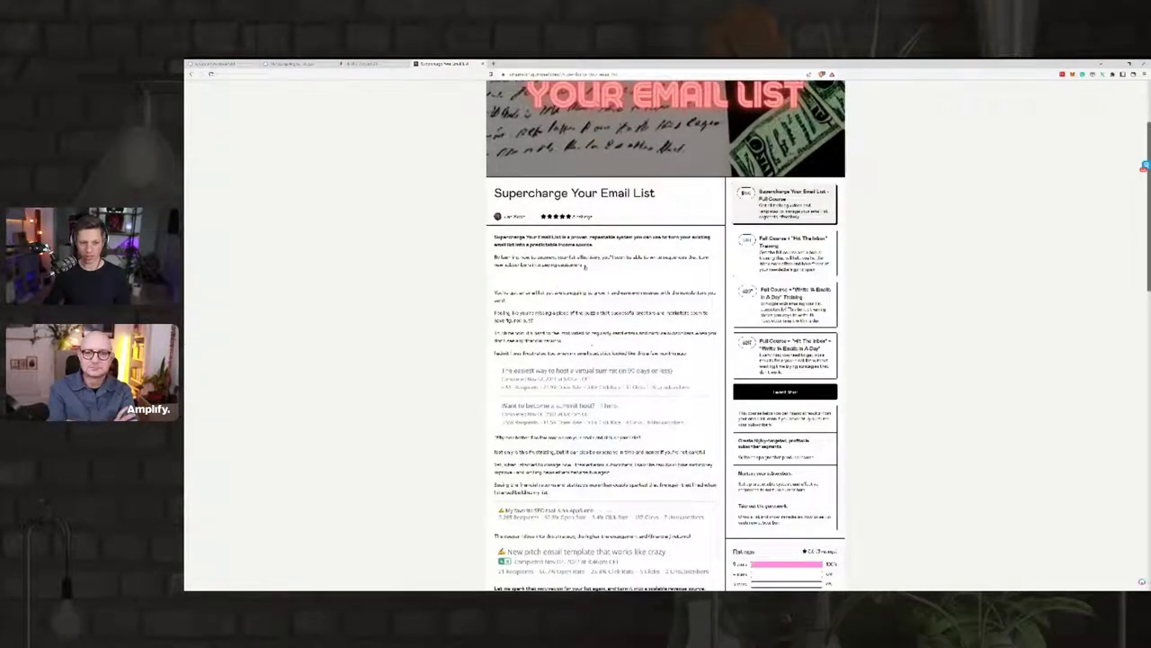
{"action": "left_click_drag", "start_coordinate": [585, 265], "coordinate": [494, 236]}
{"action": "left_click", "coordinate": [494, 236]}
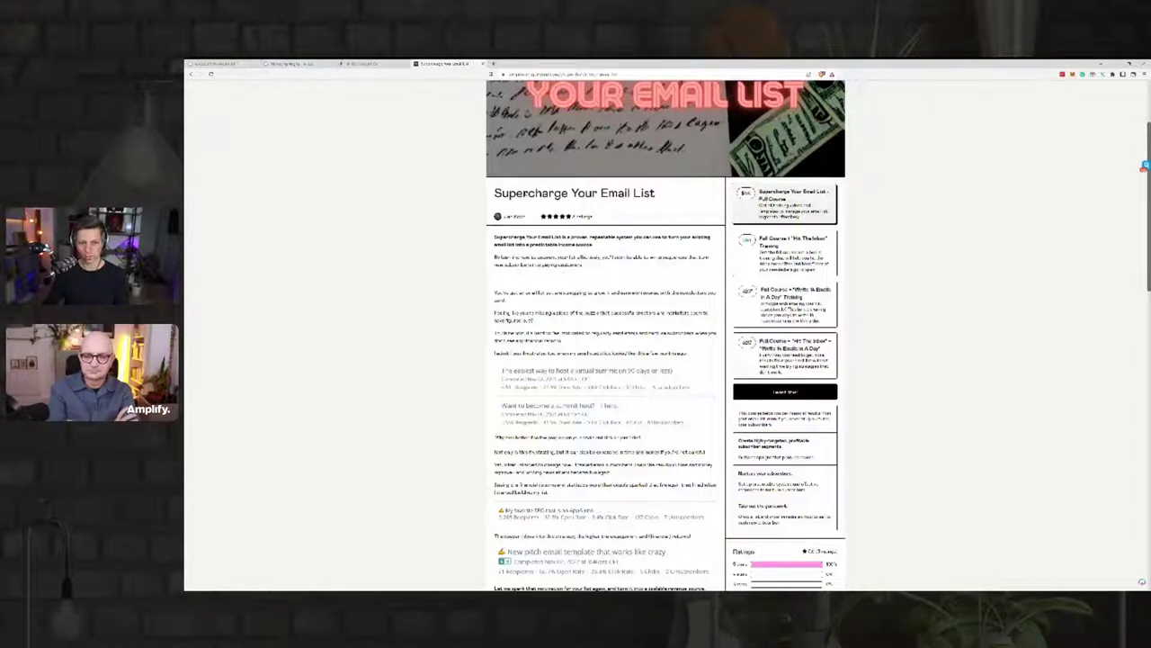
{"action": "scroll", "coordinate": [666, 333], "scroll_direction": "up", "scroll_amount": 1}
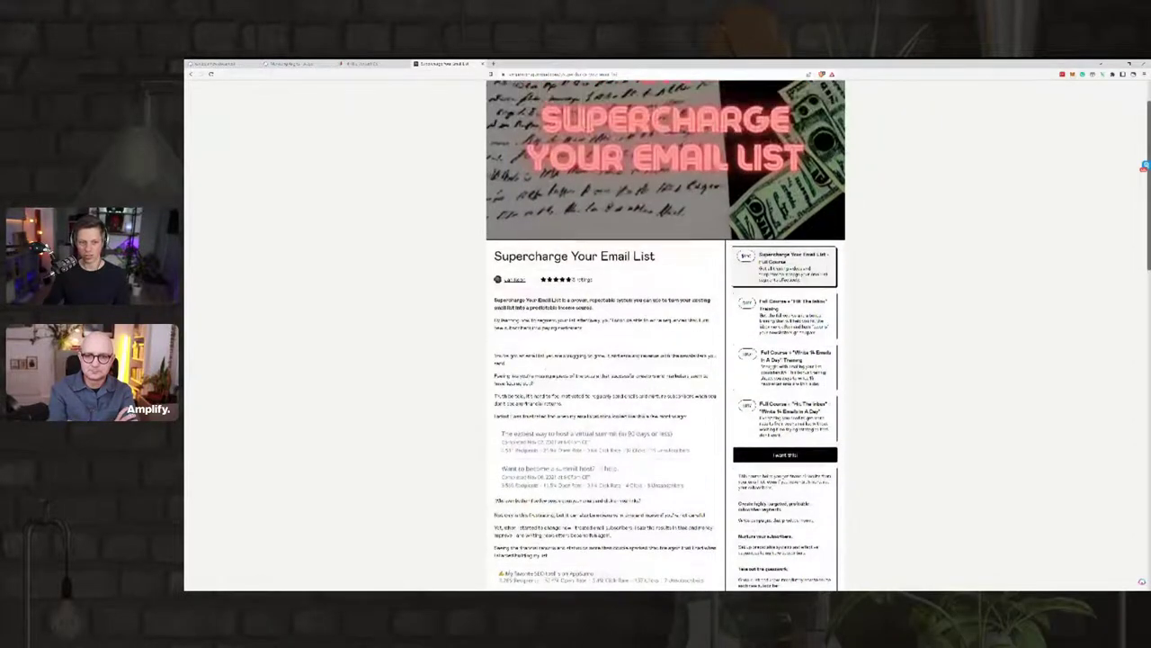
{"action": "left_click_drag", "start_coordinate": [494, 299], "coordinate": [595, 406]}
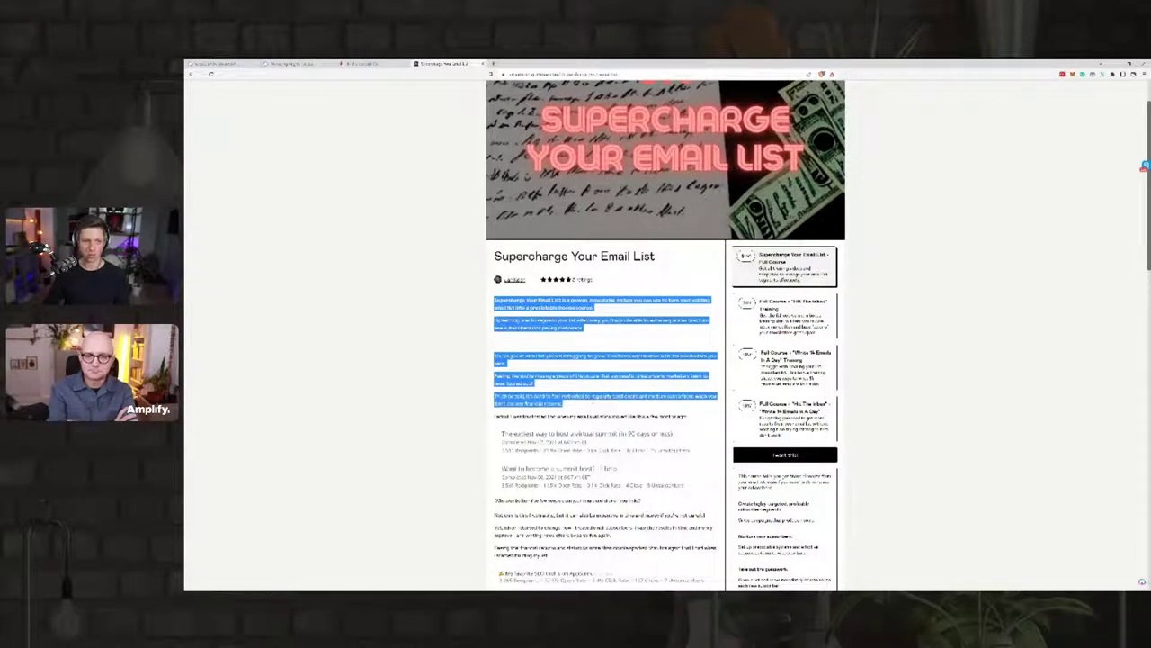
{"action": "left_click", "coordinate": [297, 63]}
{"action": "key", "text": "Tab"}
{"action": "type", "text": "Supercharge Your Email List is a proven, repeatable system you can use to turn your existing email list into a predictable income source.  By learning how to segment your list effectively, you'll soon be able to write sequences that turn new subscribers into paying customers.  You've got an email list yet are struggling to grow it and earn any revenue with the newsletters you send.  Feeling like you're missing a piece of the puzzle that successful creators and marketers seem to have figured out?  Truth be told, it's hard to feel motivated to regularly send emails and nurture subscribers when you don't see any financial returns."}
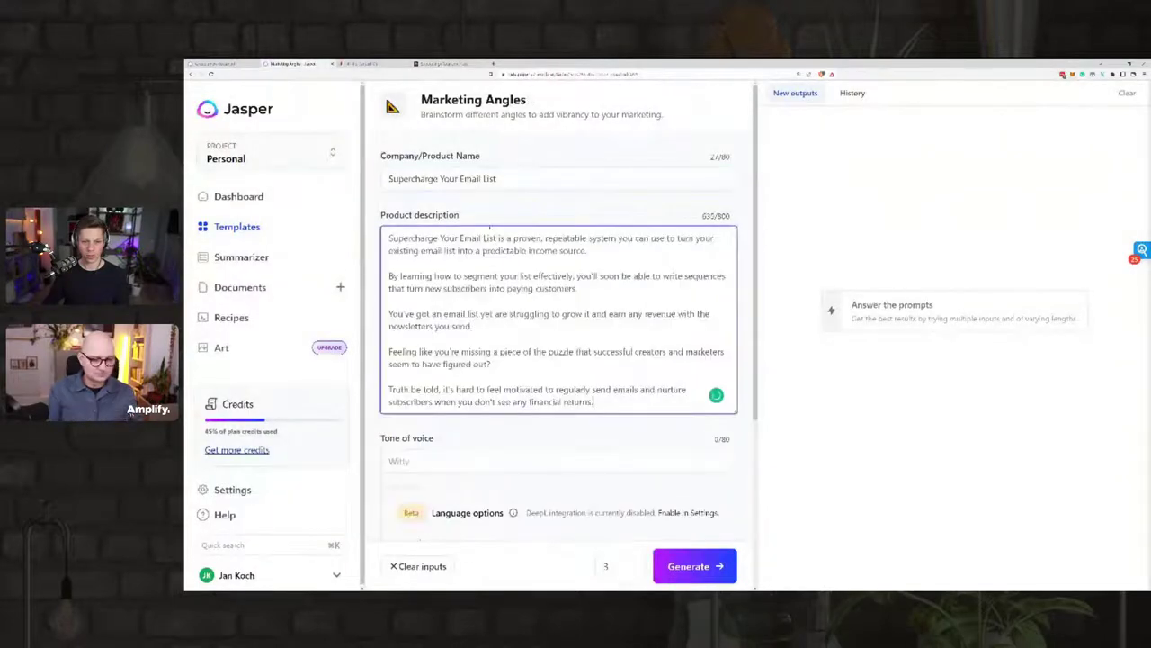
Set the tone of voice to "happy" and generate three marketing angle outputs
{"action": "scroll", "coordinate": [513, 356], "scroll_direction": "down", "scroll_amount": 3}
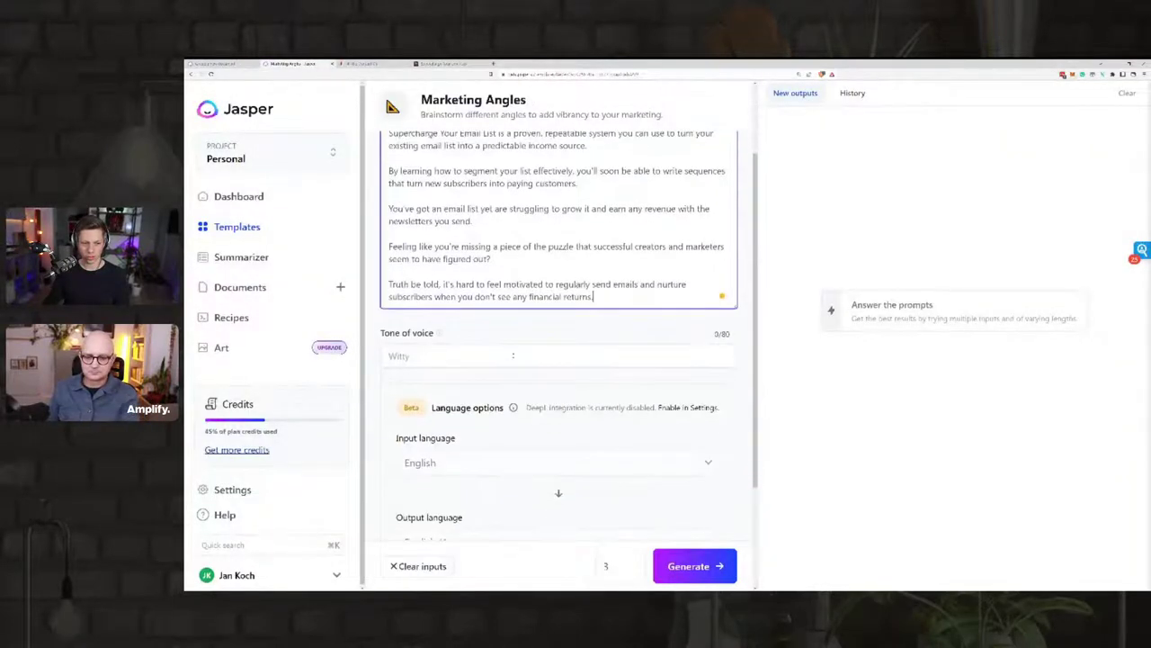
{"action": "left_click", "coordinate": [513, 355]}
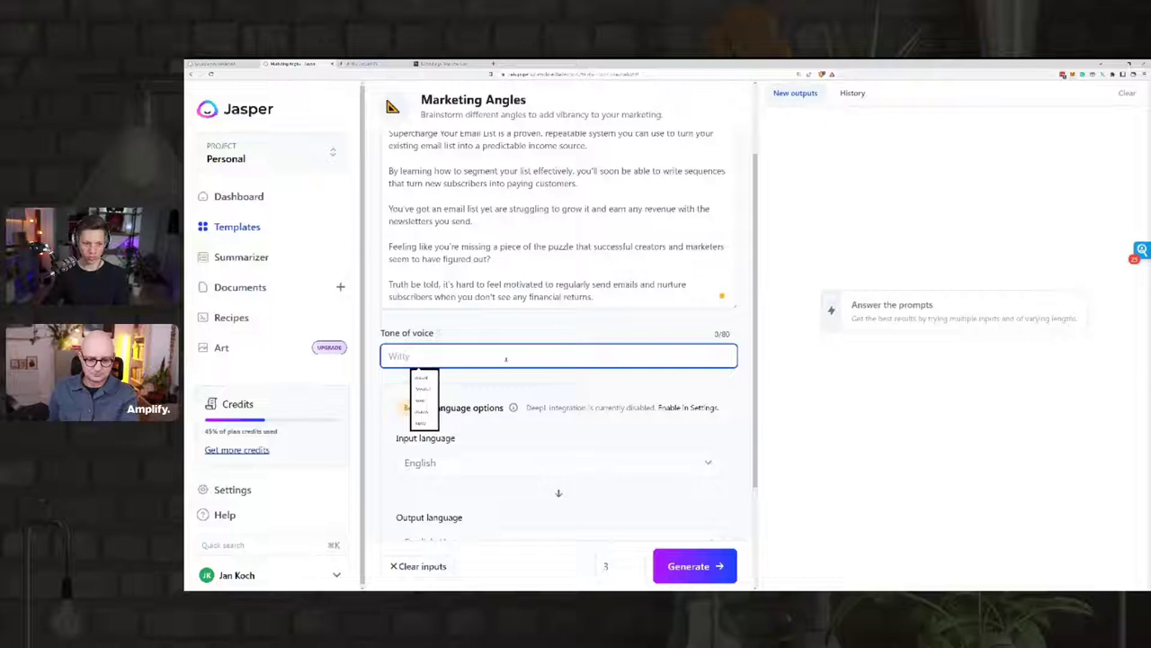
{"action": "type", "text": "happy"}
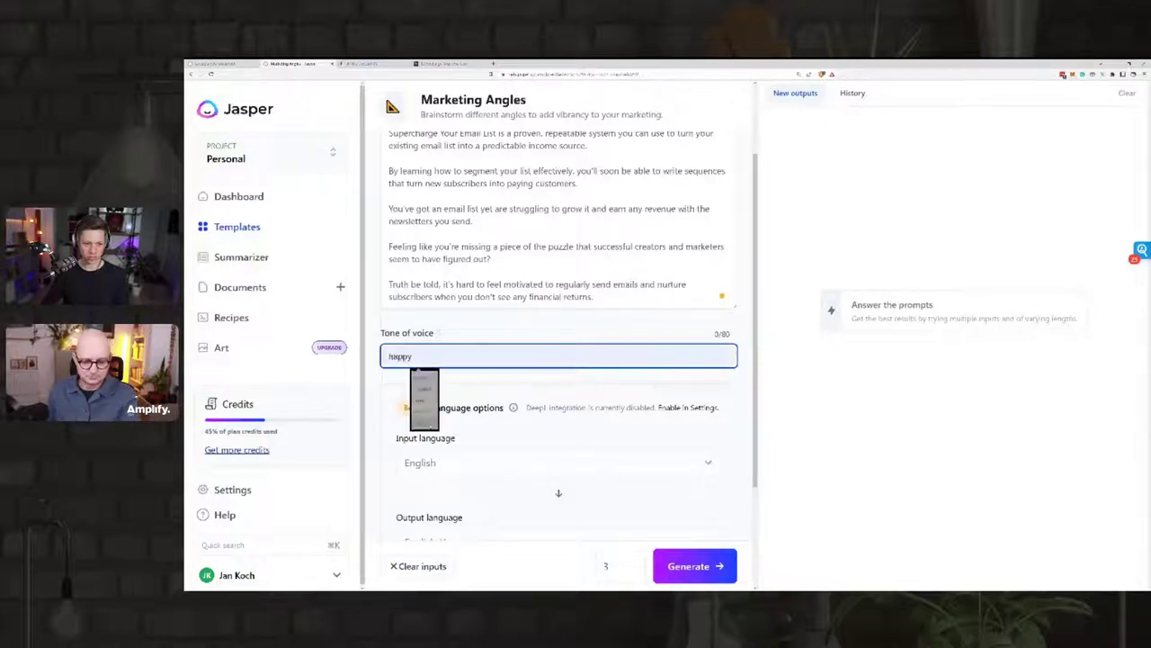
{"action": "scroll", "coordinate": [557, 360], "scroll_direction": "down", "scroll_amount": 2}
{"action": "left_click", "coordinate": [694, 566]}
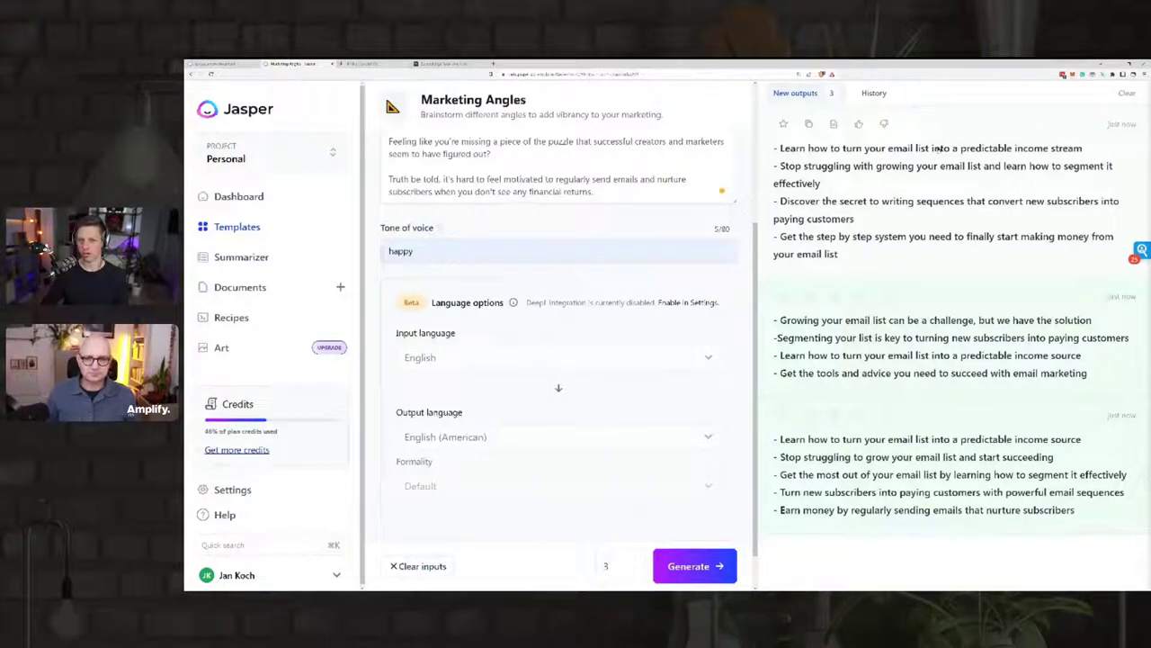
Open the first generated output and copy its line "Discover the secret to writing sequences that convert new subscribers into paying customers"
{"action": "left_click", "coordinate": [986, 152]}
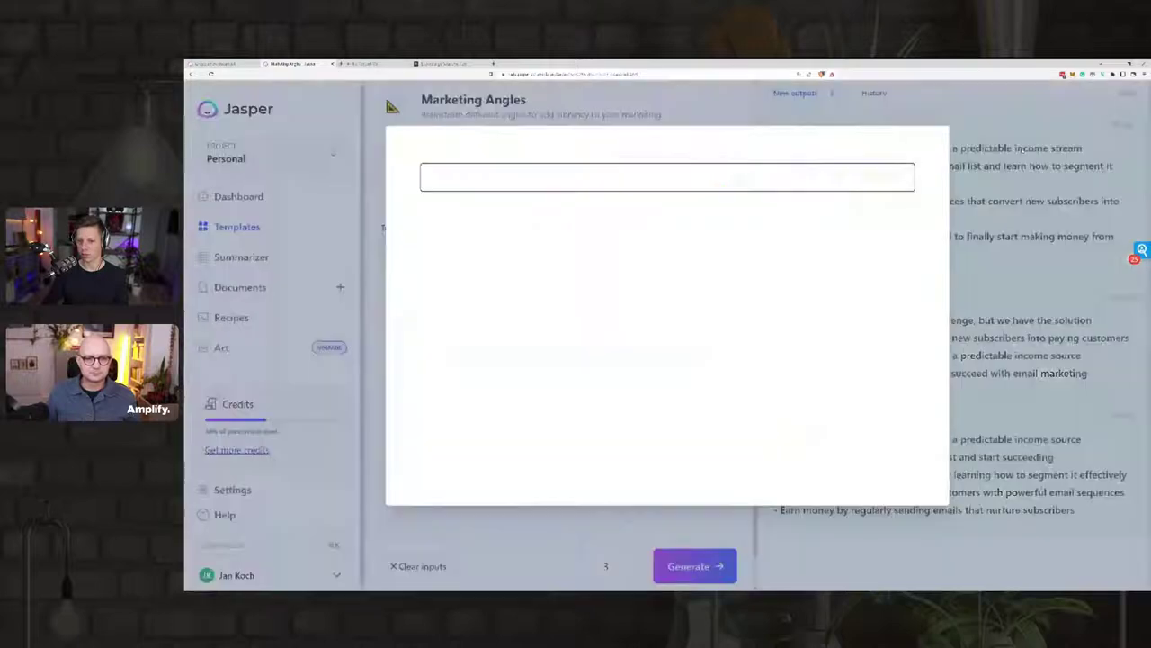
{"action": "left_click_drag", "start_coordinate": [437, 219], "coordinate": [837, 219]}
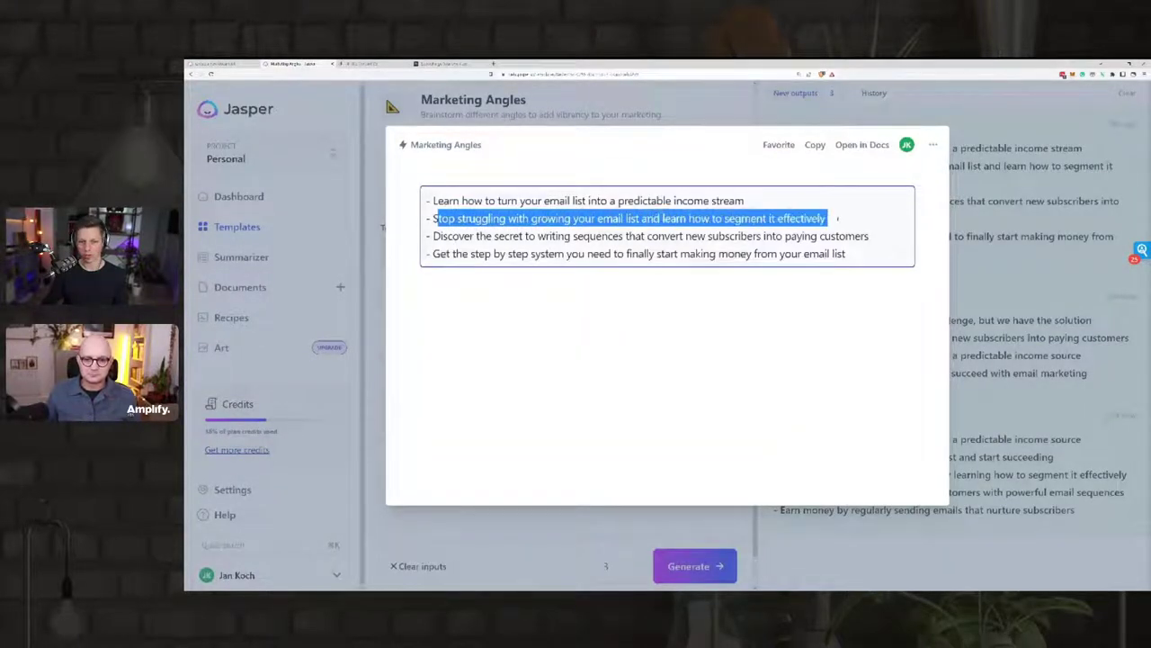
{"action": "left_click", "coordinate": [837, 219]}
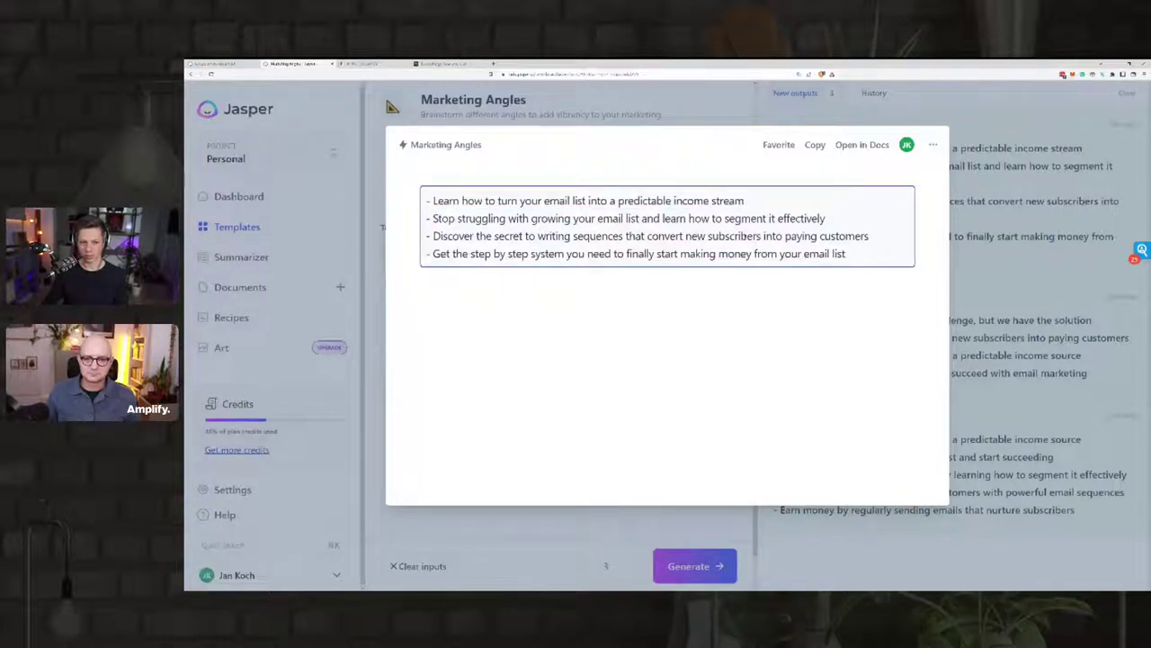
{"action": "left_click_drag", "start_coordinate": [871, 236], "coordinate": [432, 236]}
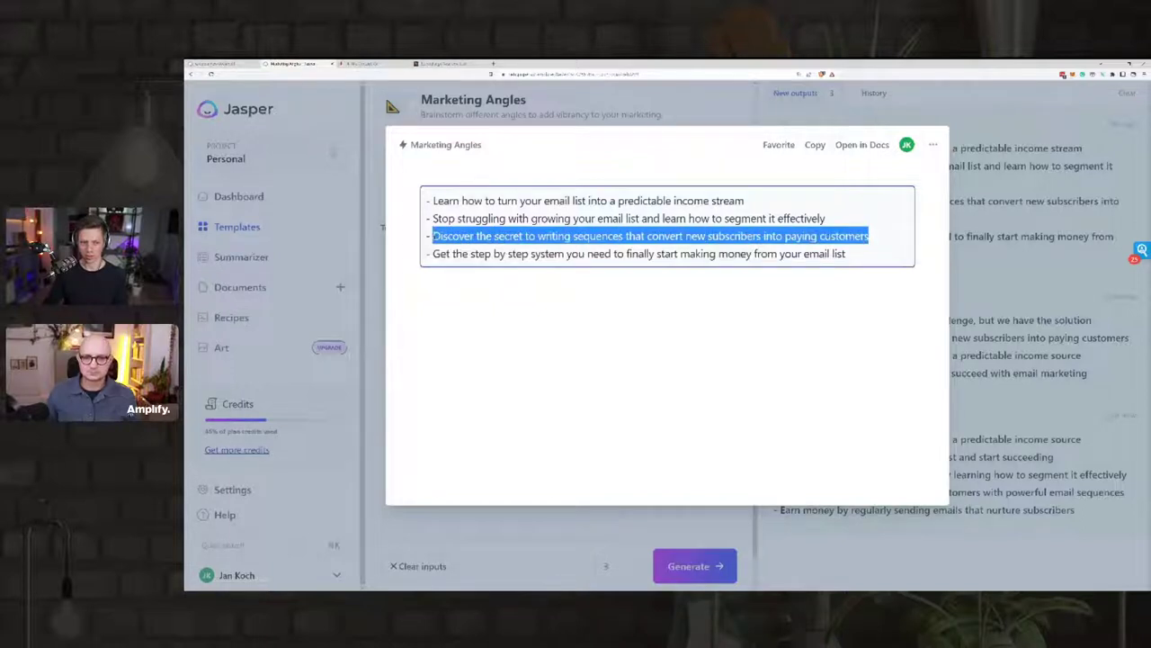
{"action": "left_click", "coordinate": [432, 236]}
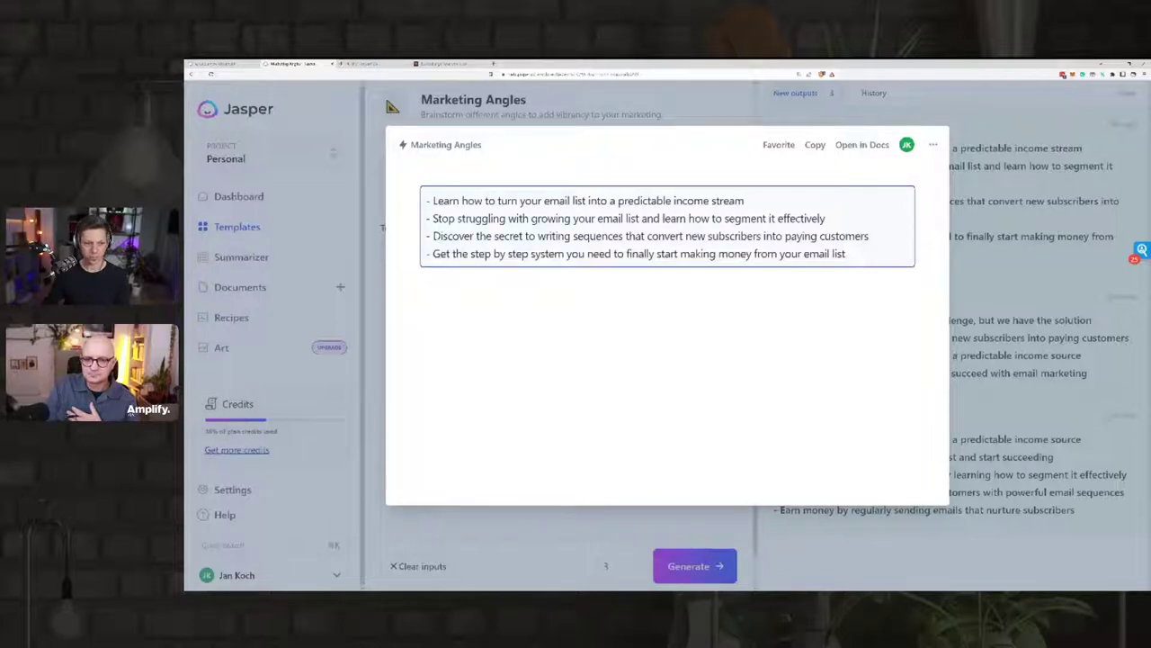
{"action": "left_click_drag", "start_coordinate": [433, 236], "coordinate": [883, 233]}
{"action": "key", "text": "ctrl+c"}
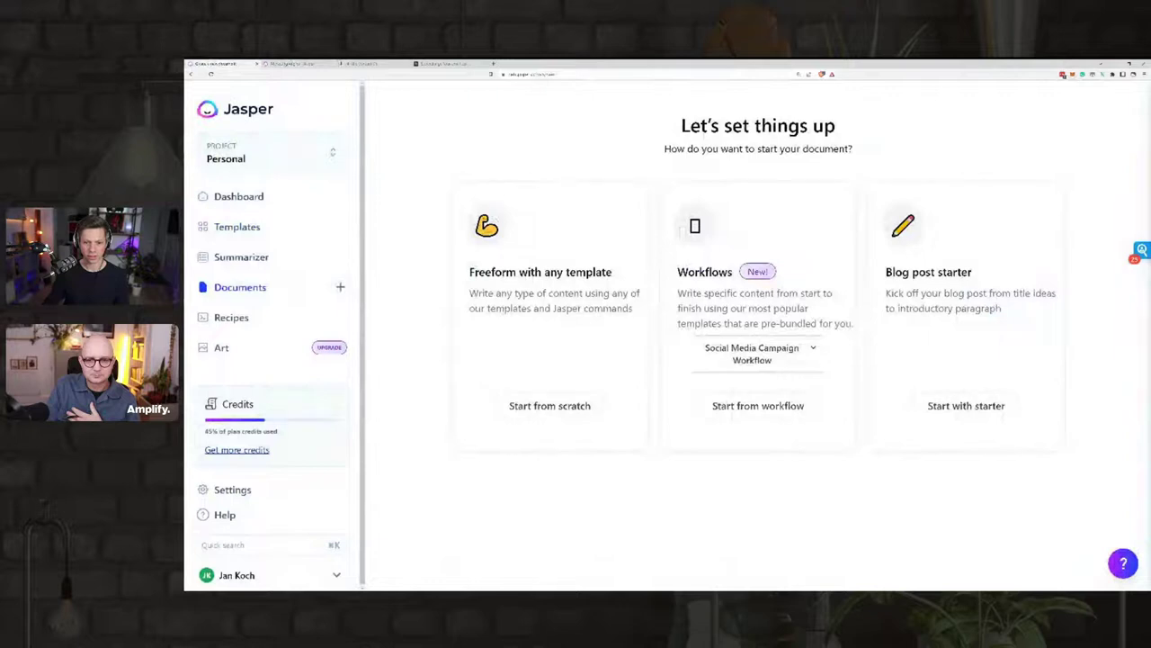
Start the new document from the Social Media Campaign Workflow and enter "Supercharge Your Email List" as the company name
{"action": "left_click", "coordinate": [783, 405]}
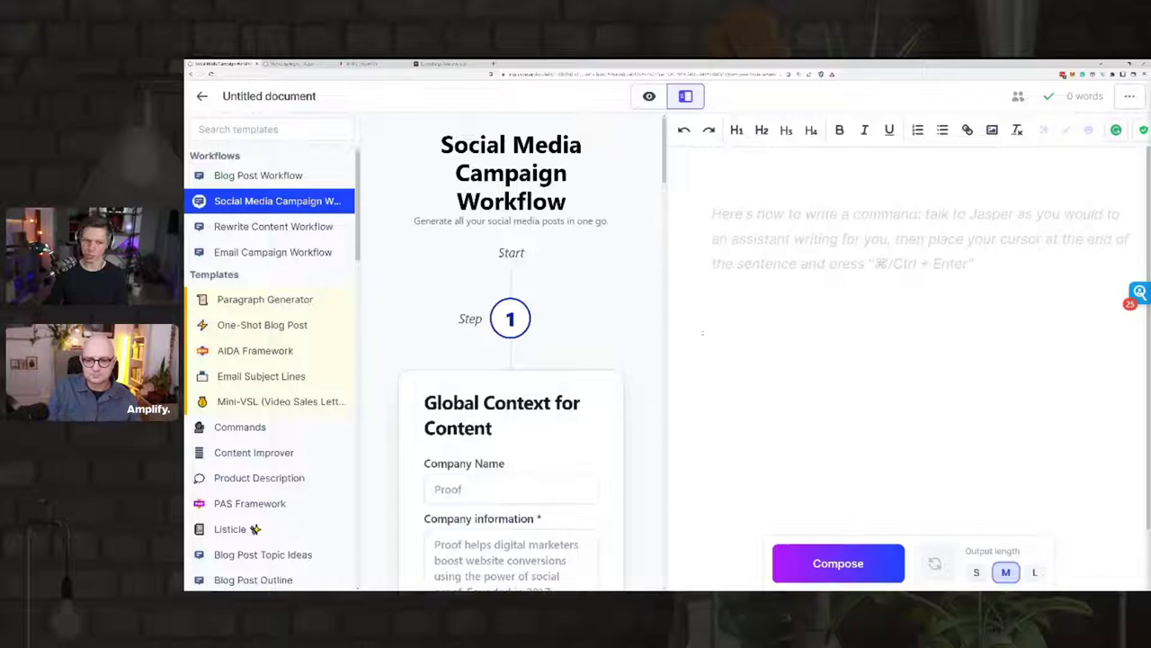
{"action": "scroll", "coordinate": [504, 405], "scroll_direction": "down", "scroll_amount": 1}
{"action": "left_click", "coordinate": [464, 429]}
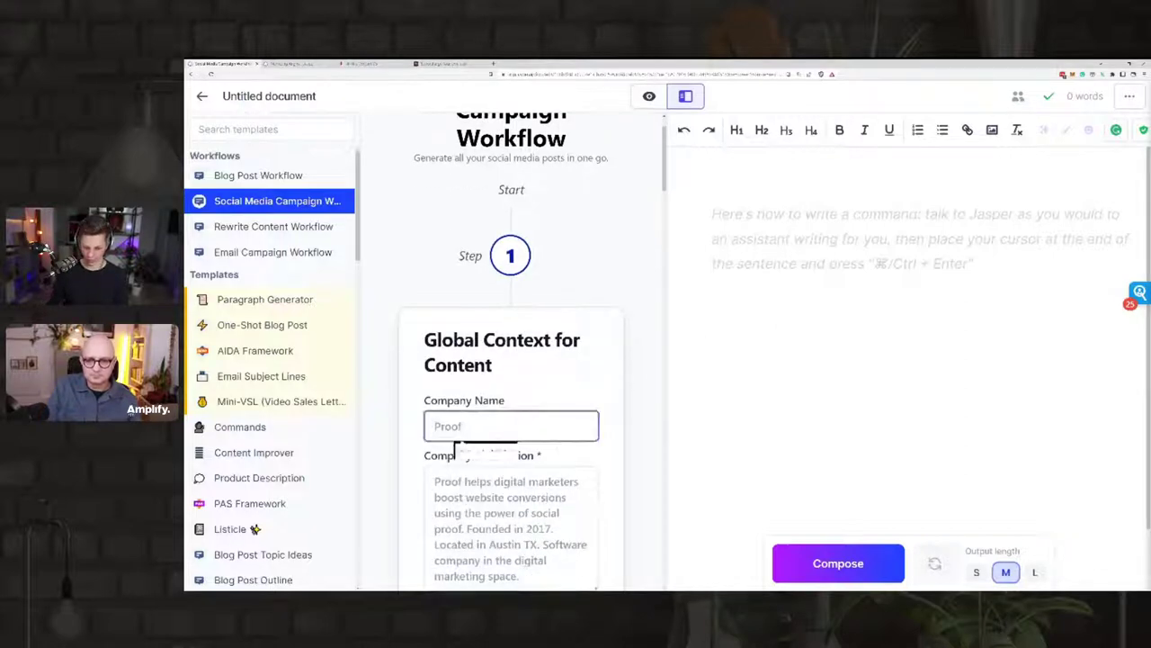
{"action": "type", "text": "Supercharge"}
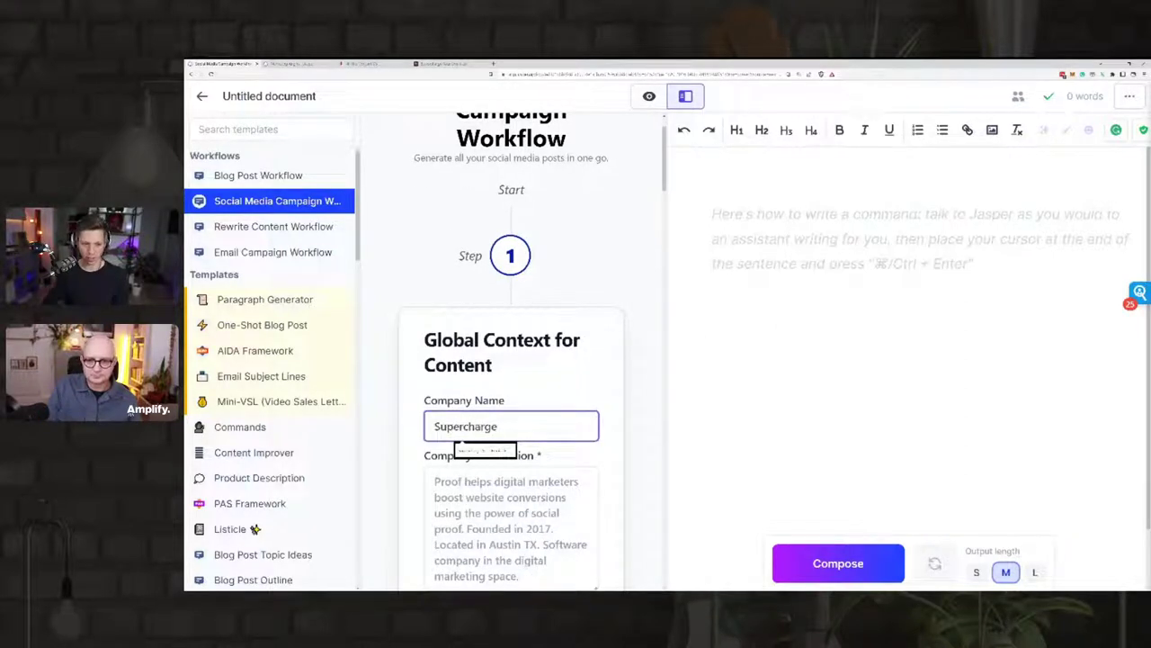
{"action": "type", "text": " Your Email List"}
Paste the copied "Discover the secret to writing sequences..." line as the company information in the workflow's first step
{"action": "scroll", "coordinate": [511, 378], "scroll_direction": "down", "scroll_amount": 2}
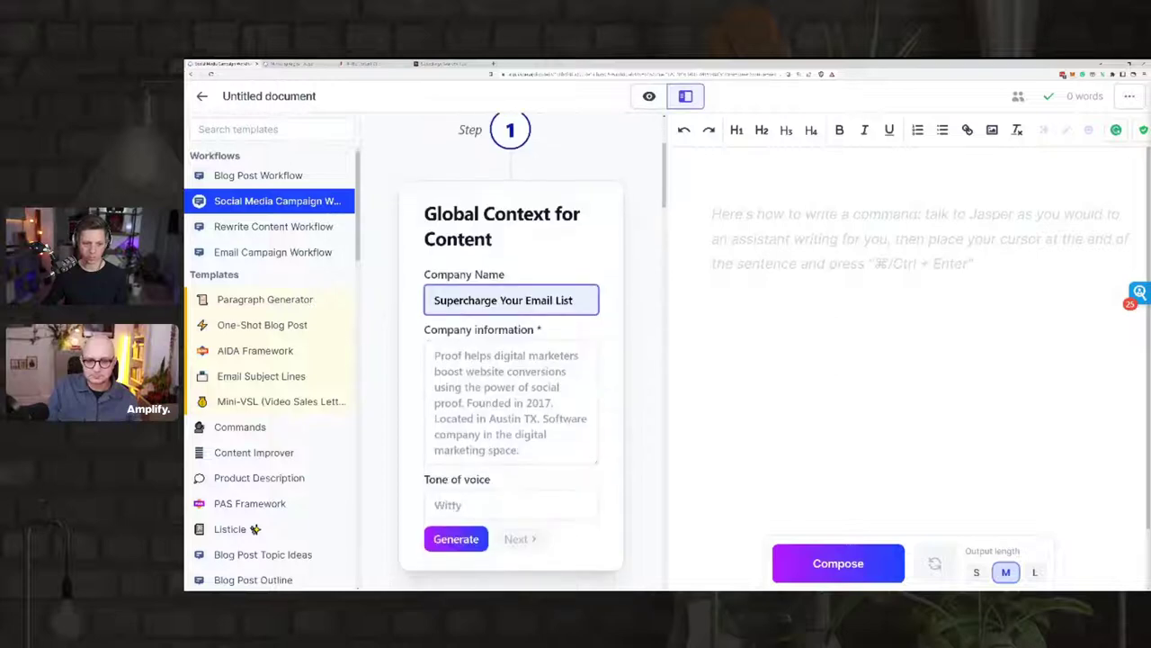
{"action": "scroll", "coordinate": [512, 367], "scroll_direction": "up", "scroll_amount": 1}
{"action": "left_click", "coordinate": [513, 367]}
{"action": "key", "text": "ctrl+v"}
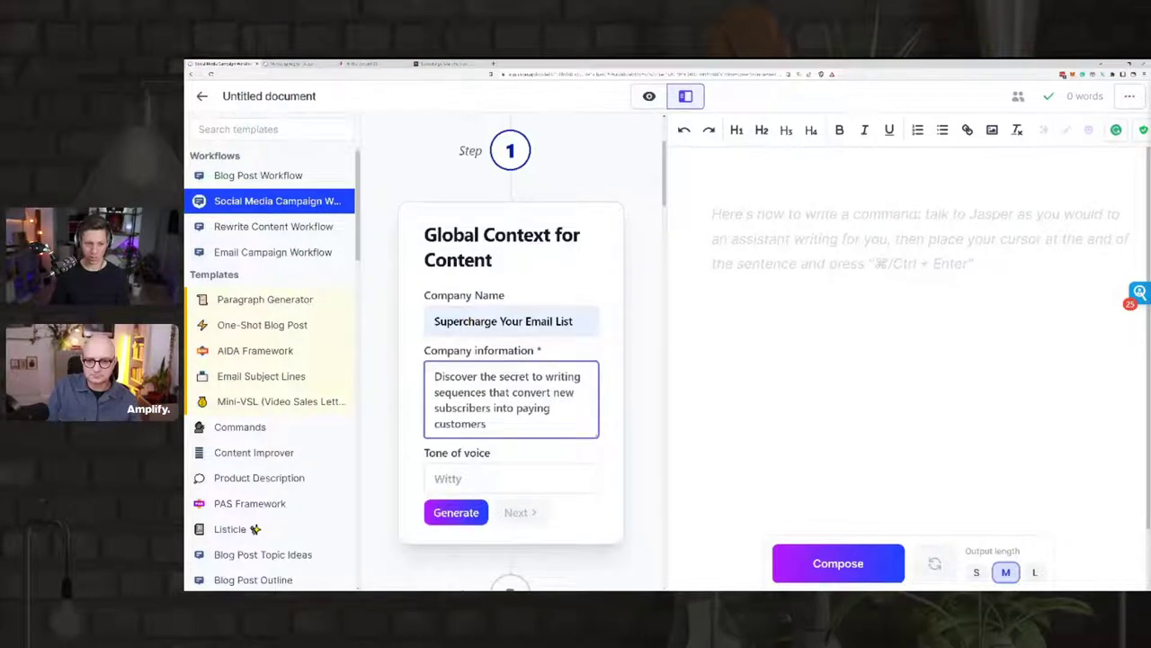
{"action": "key", "text": "Return"}
{"action": "key", "text": "BackSpace"}
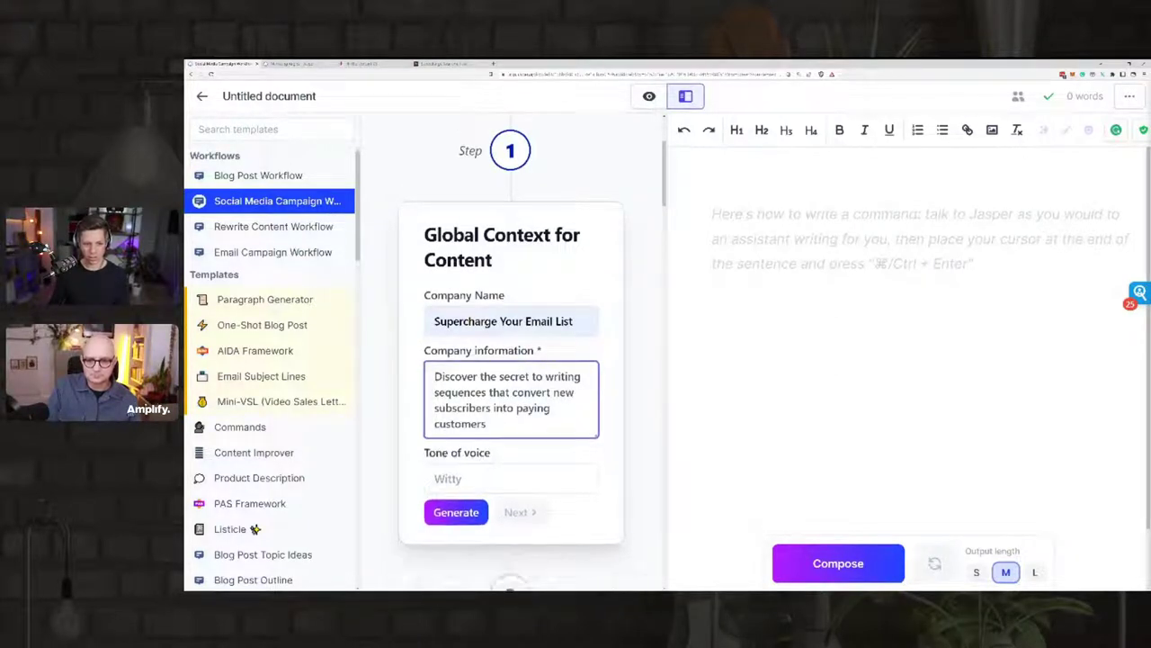
Extend the pasted company information line so it ends with "in the Supercharge Your Email List."
{"action": "type", "text": "in the Su"}
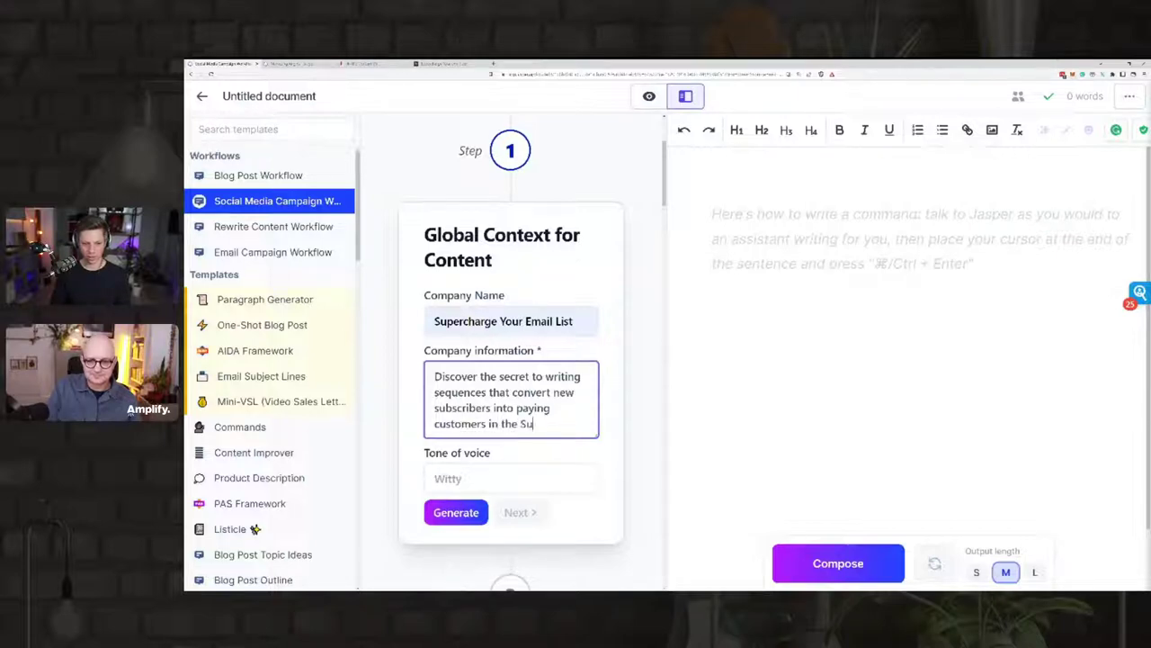
{"action": "type", "text": "percharge Your Eam"}
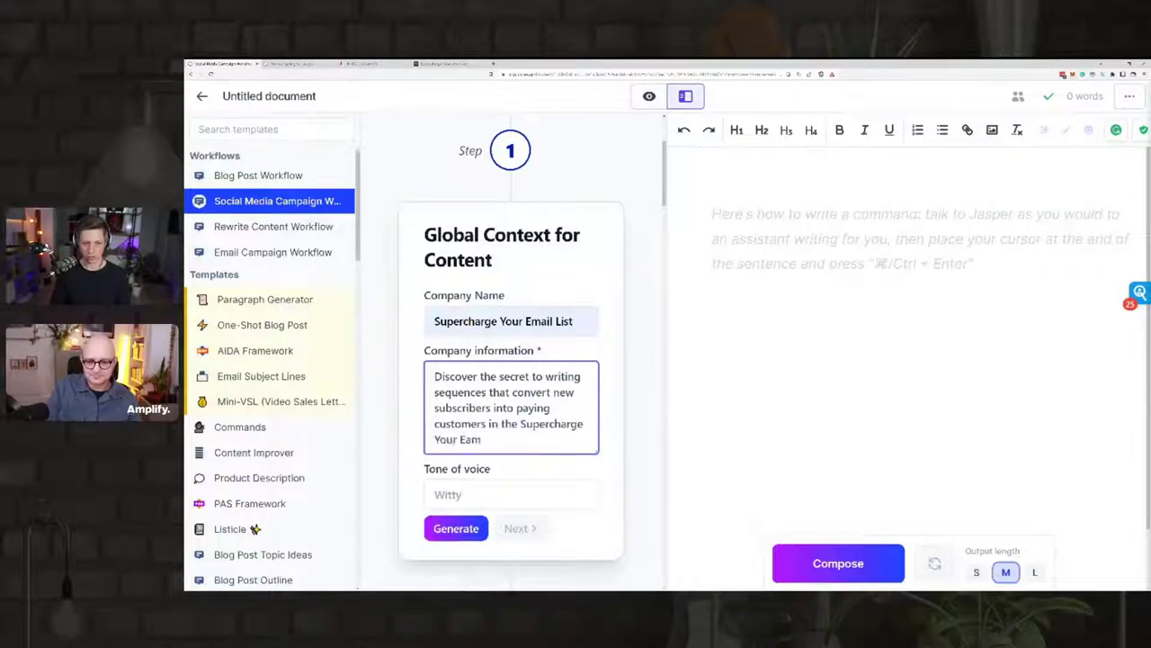
{"action": "type", "text": "il"}
{"action": "key", "text": "BackSpace"}
{"action": "key", "text": "BackSpace"}
{"action": "type", "text": "mail"}
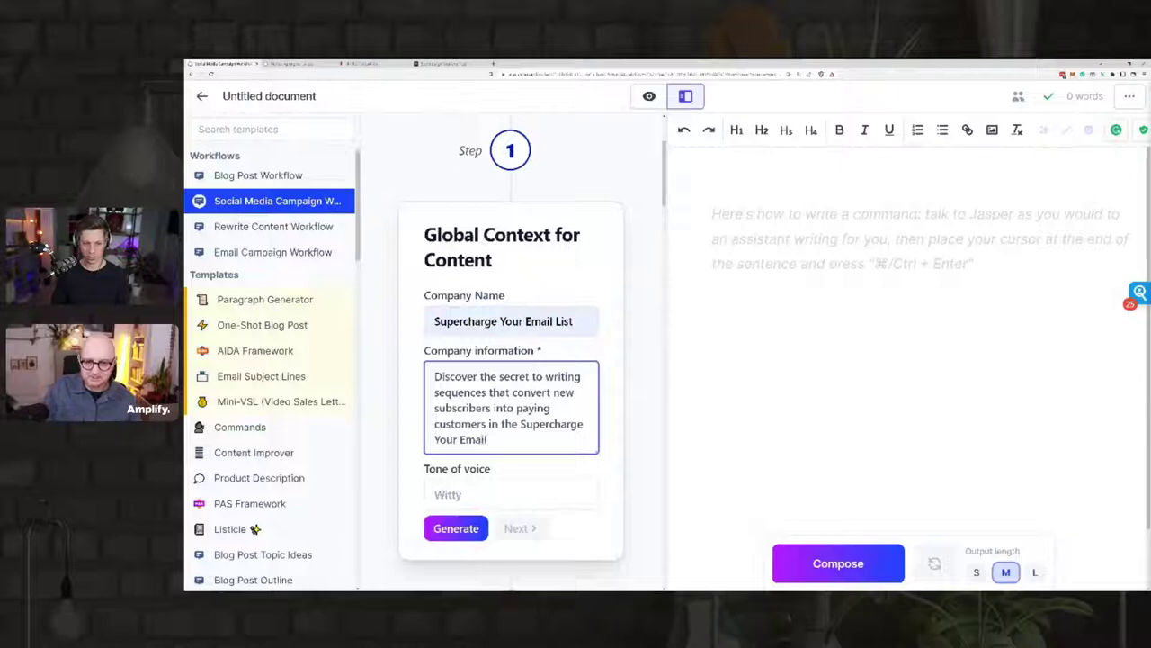
{"action": "type", "text": " List."}
Add a new paragraph to the company information beginning "Without nurturing sequences that build an emotional level of trust with your subscribers,"
{"action": "key", "text": "Return"}
{"action": "key", "text": "Return"}
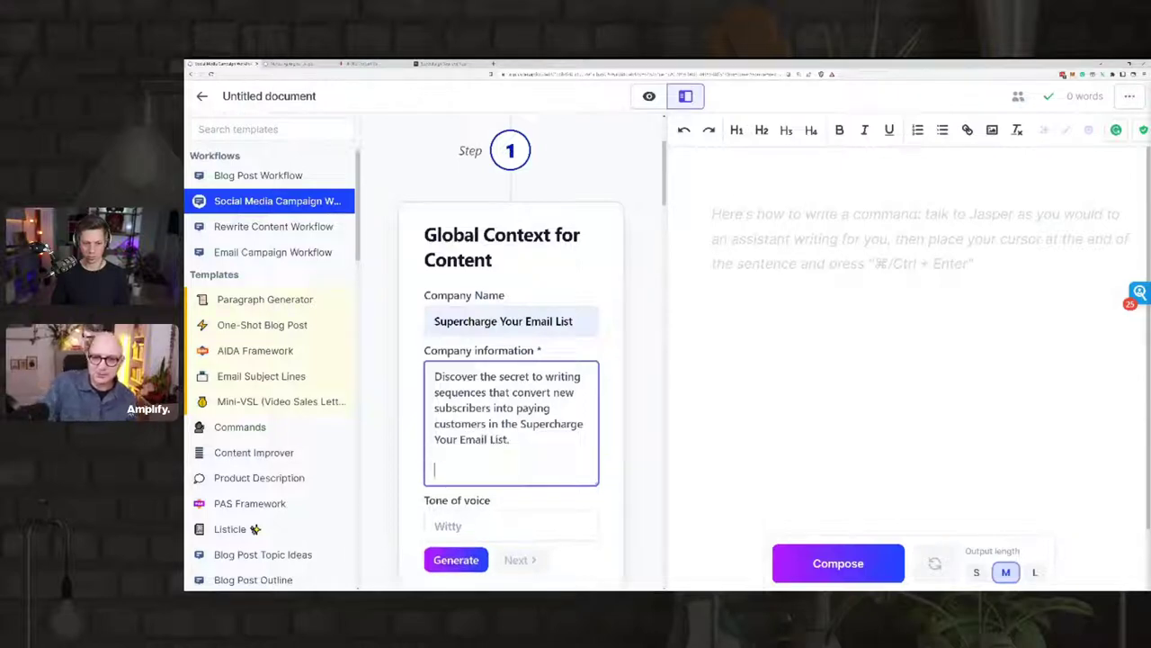
{"action": "scroll", "coordinate": [519, 357], "scroll_direction": "down", "scroll_amount": 1}
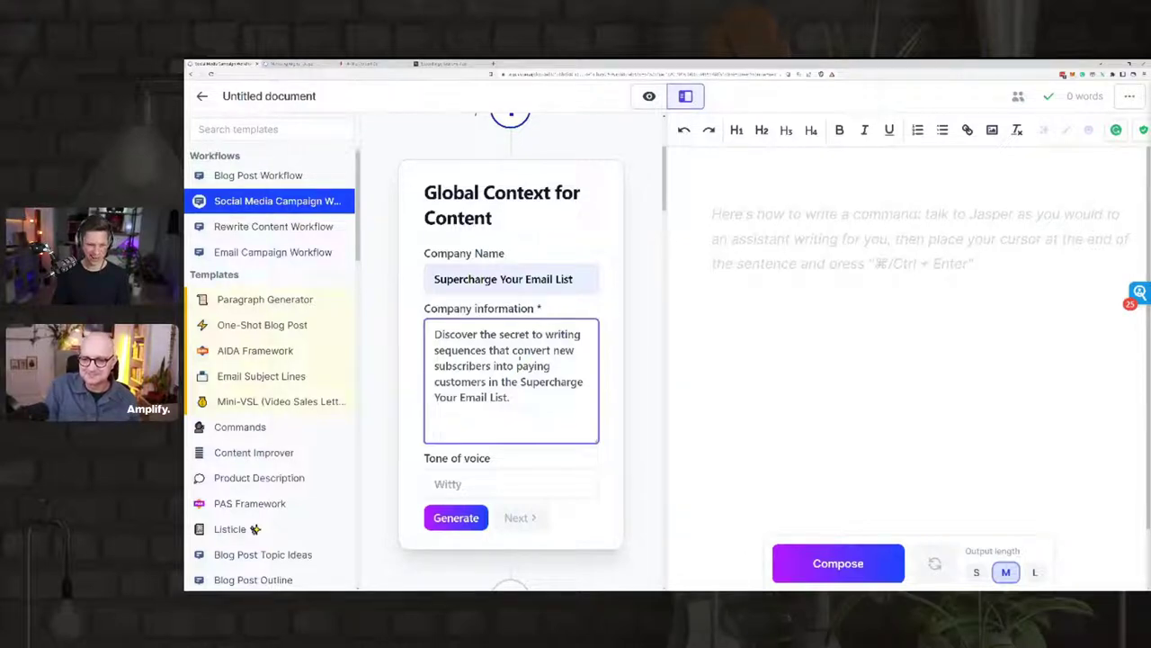
{"action": "type", "text": "Y"}
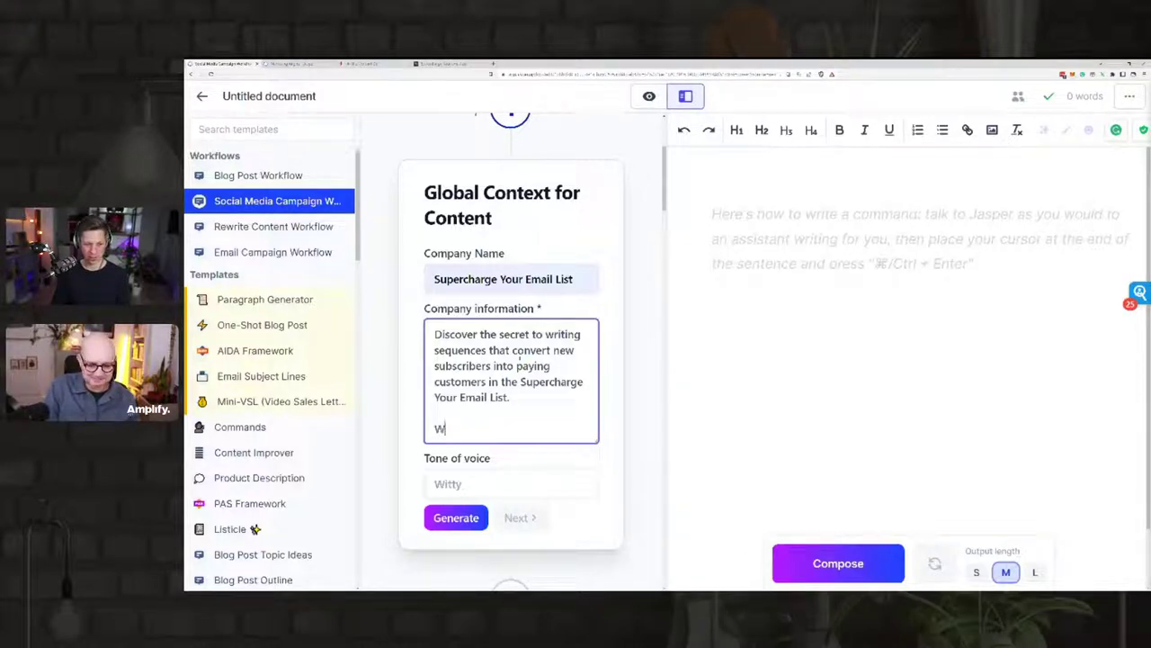
{"action": "type", "text": "ithout nurturing"}
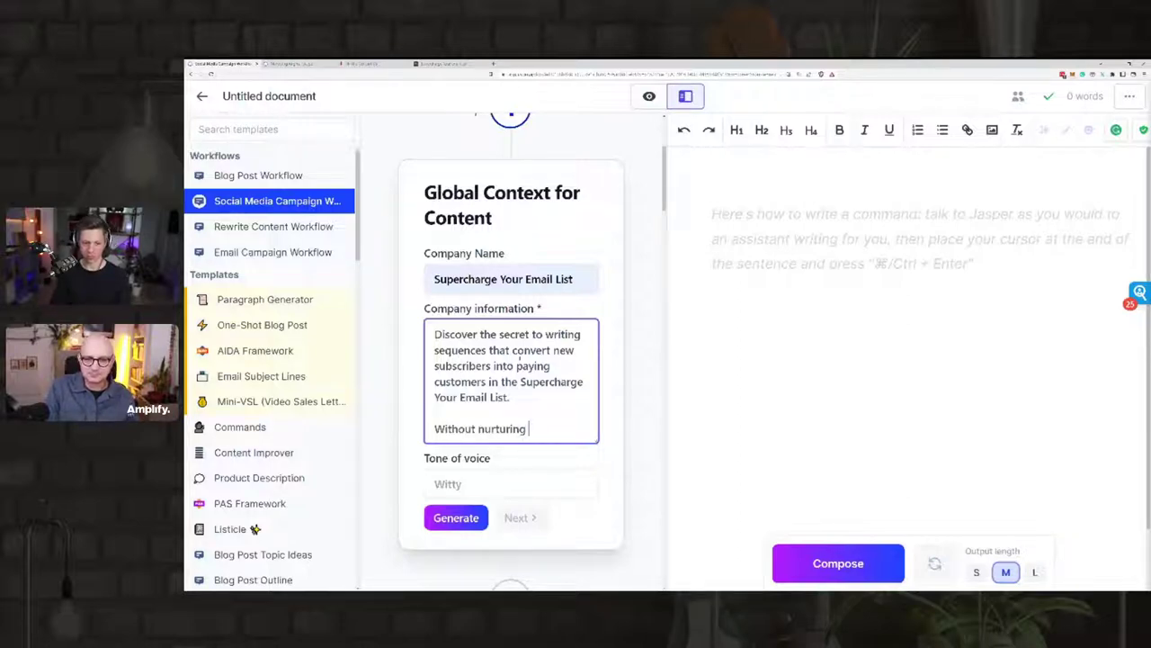
{"action": "type", "text": "eque"}
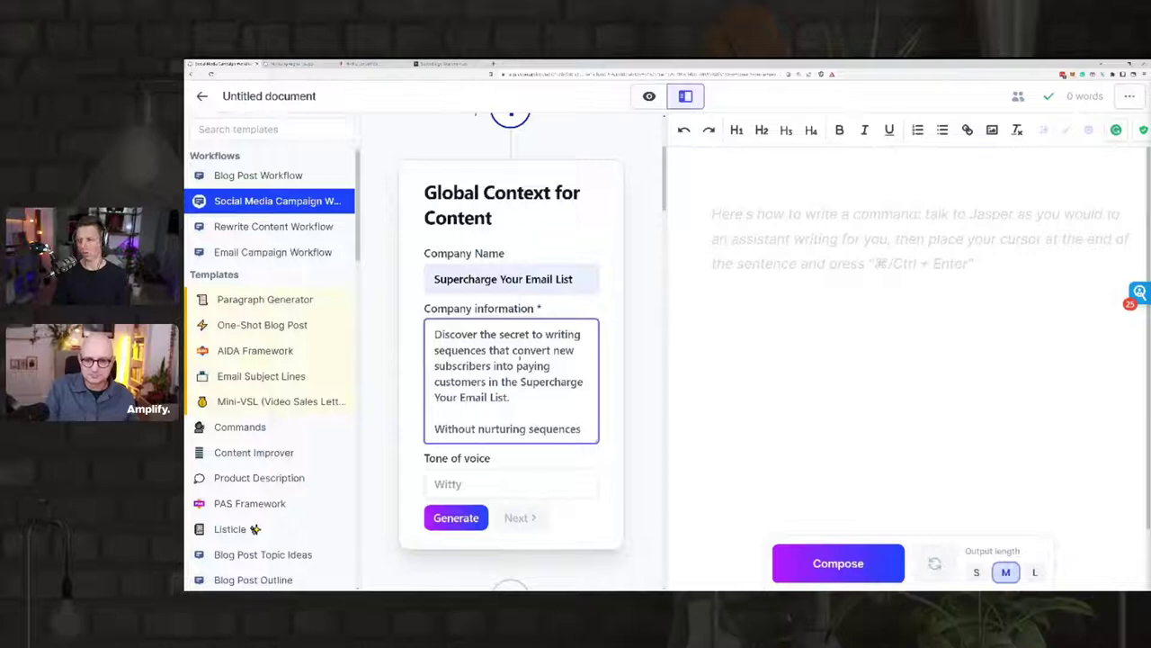
{"action": "type", "text": "nces"}
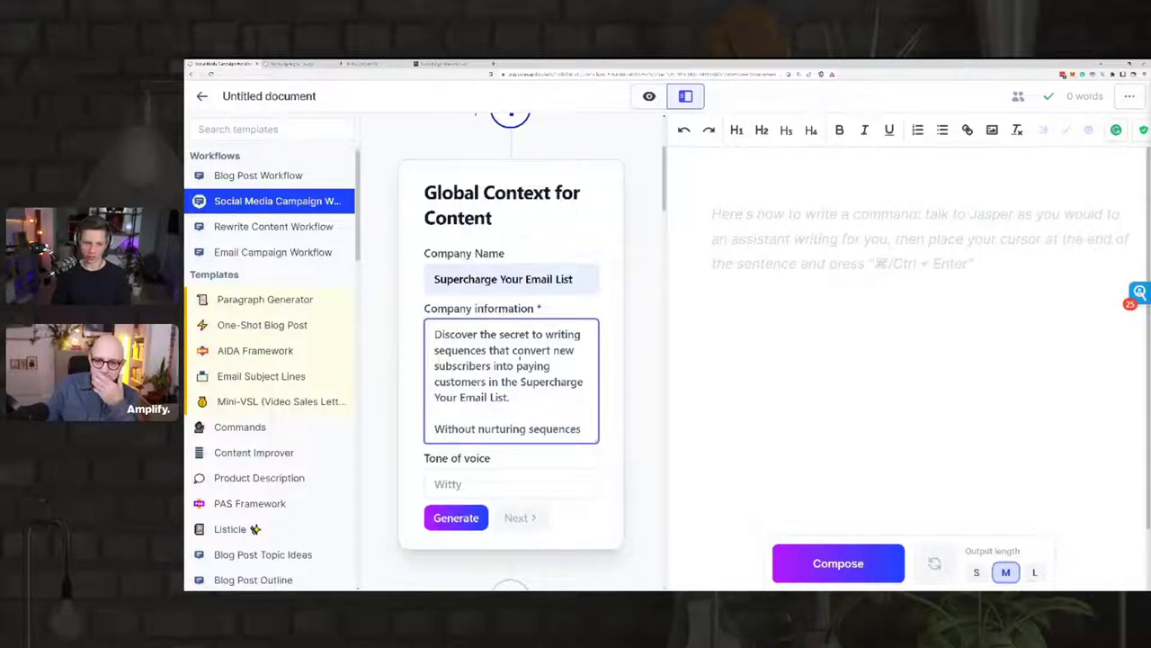
{"action": "type", "text": " that build"}
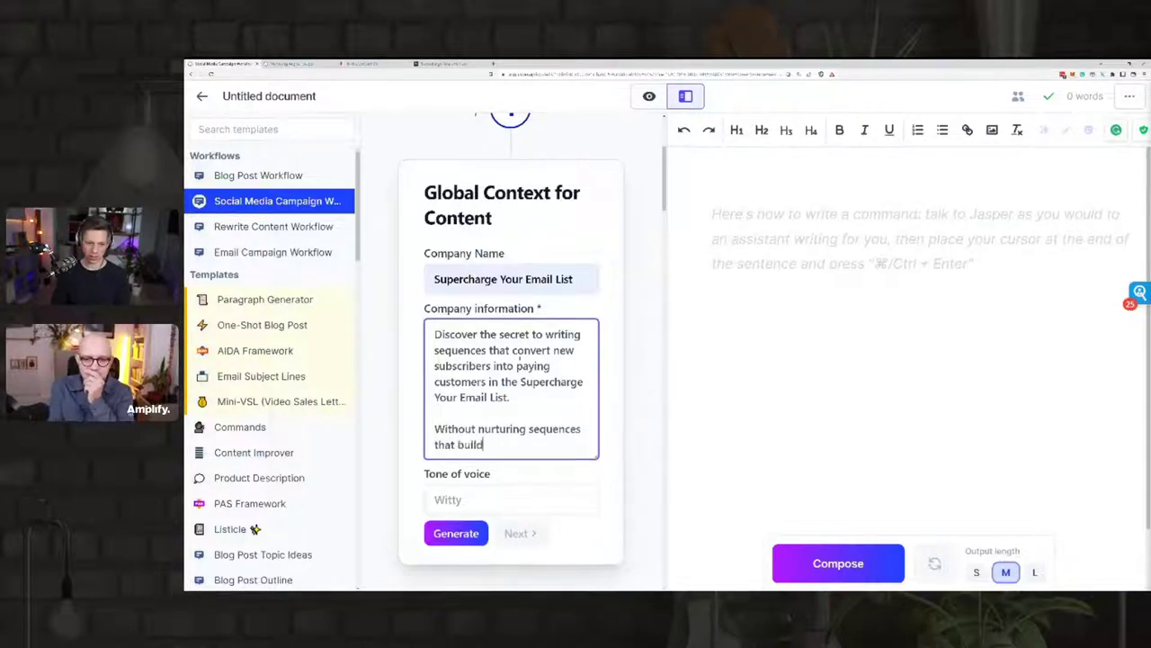
{"action": "type", "text": " an emotional"}
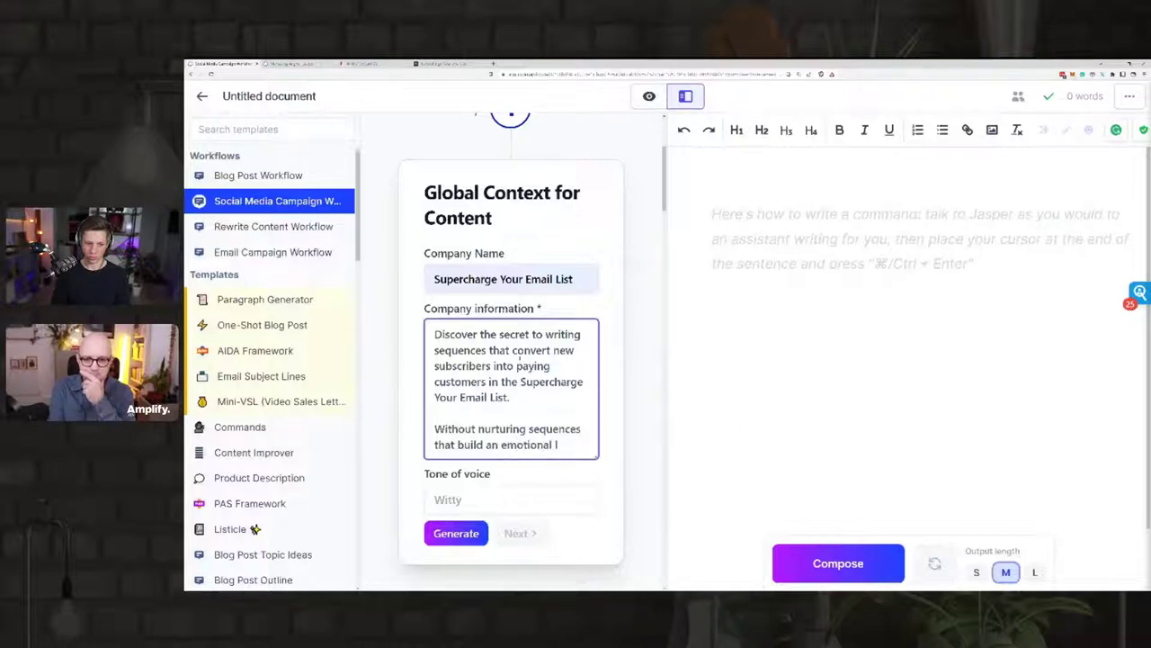
{"action": "type", "text": " level of trust"}
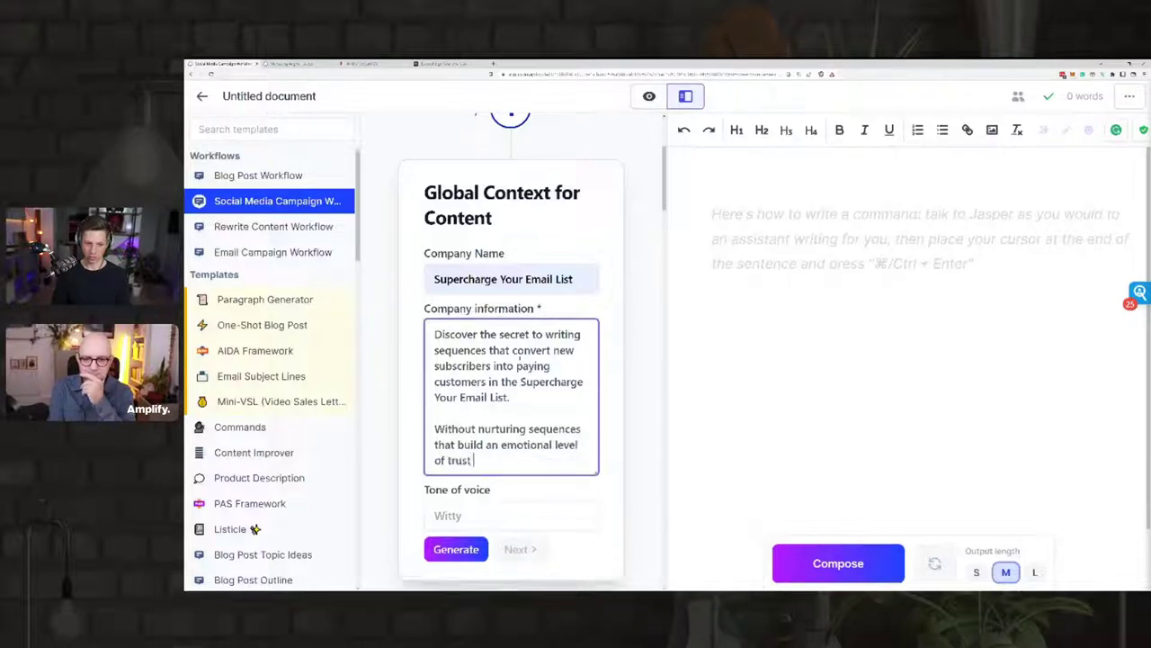
{"action": "type", "text": " with your"}
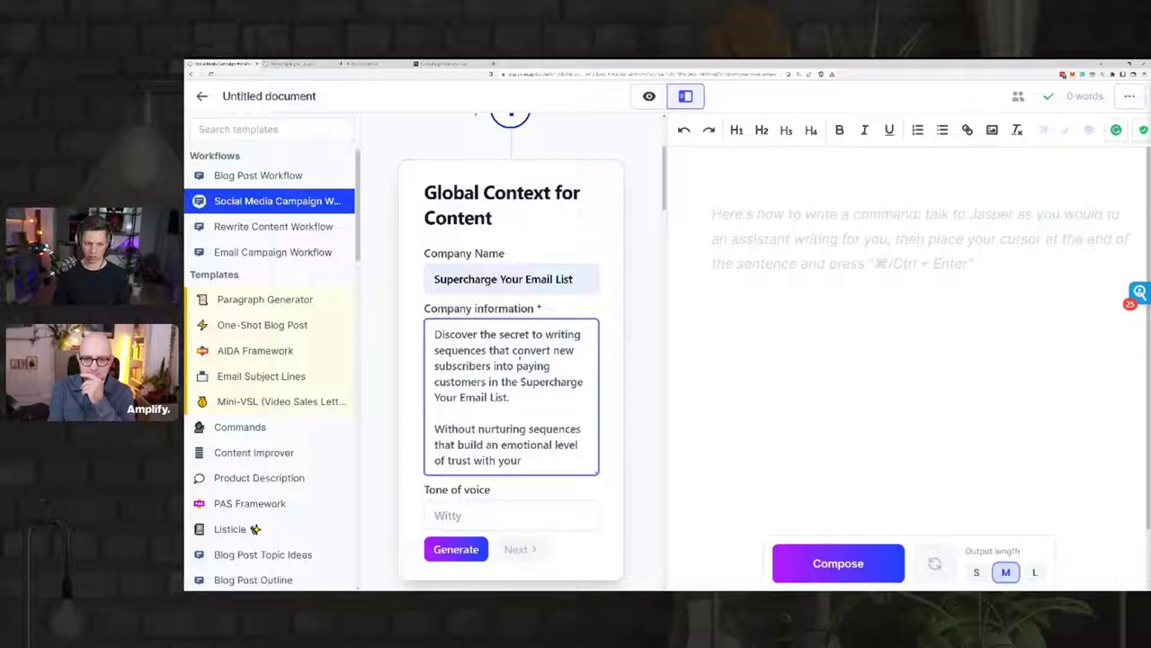
{"action": "type", "text": " subscribers, yuo"}
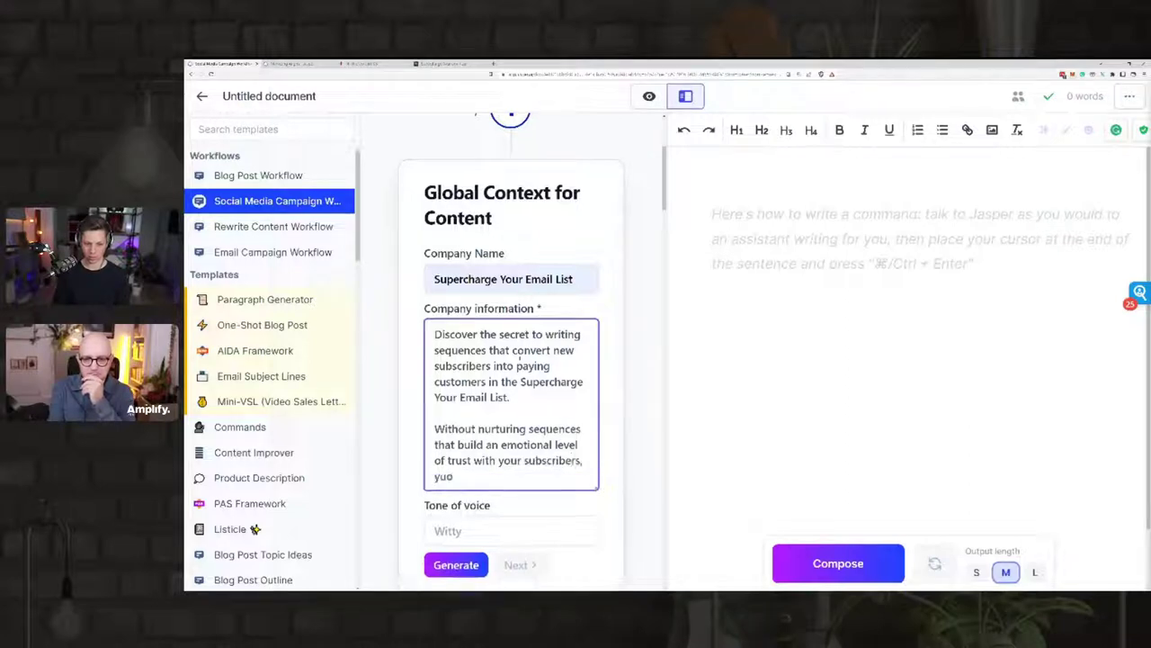
Continue the second company information paragraph with "you can throw as many call-to-actions at them as you want and the"
{"action": "key", "text": "BackSpace"}
{"action": "key", "text": "BackSpace"}
{"action": "type", "text": "ou can throw as"}
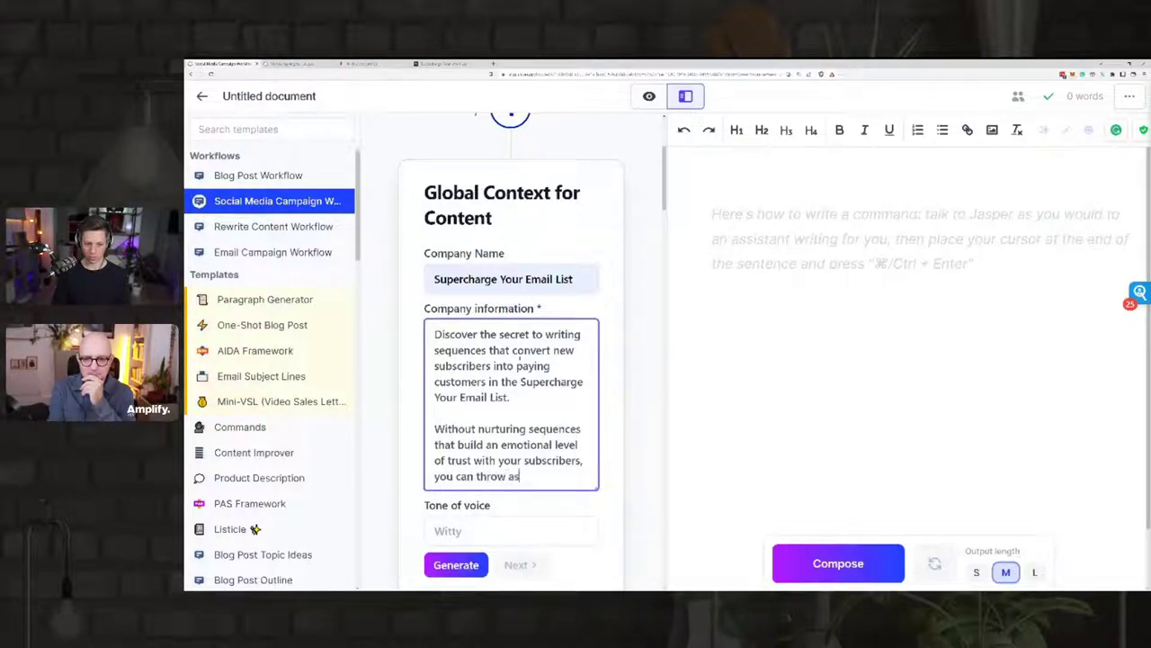
{"action": "type", "text": " many call-t"}
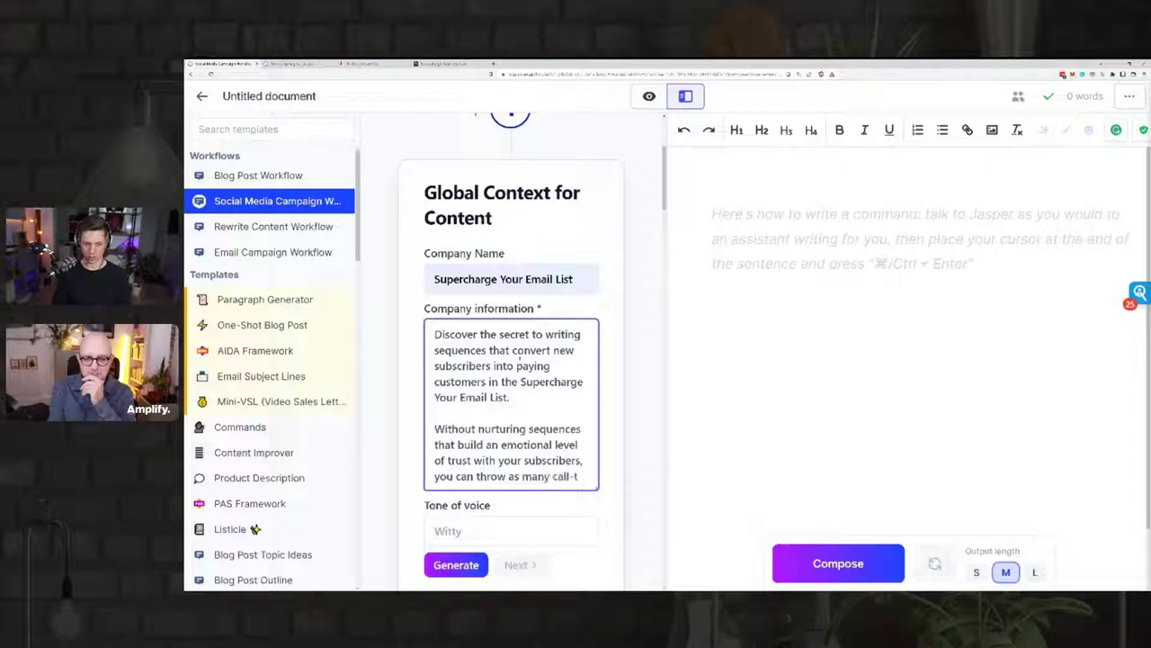
{"action": "type", "text": "o-actions at th"}
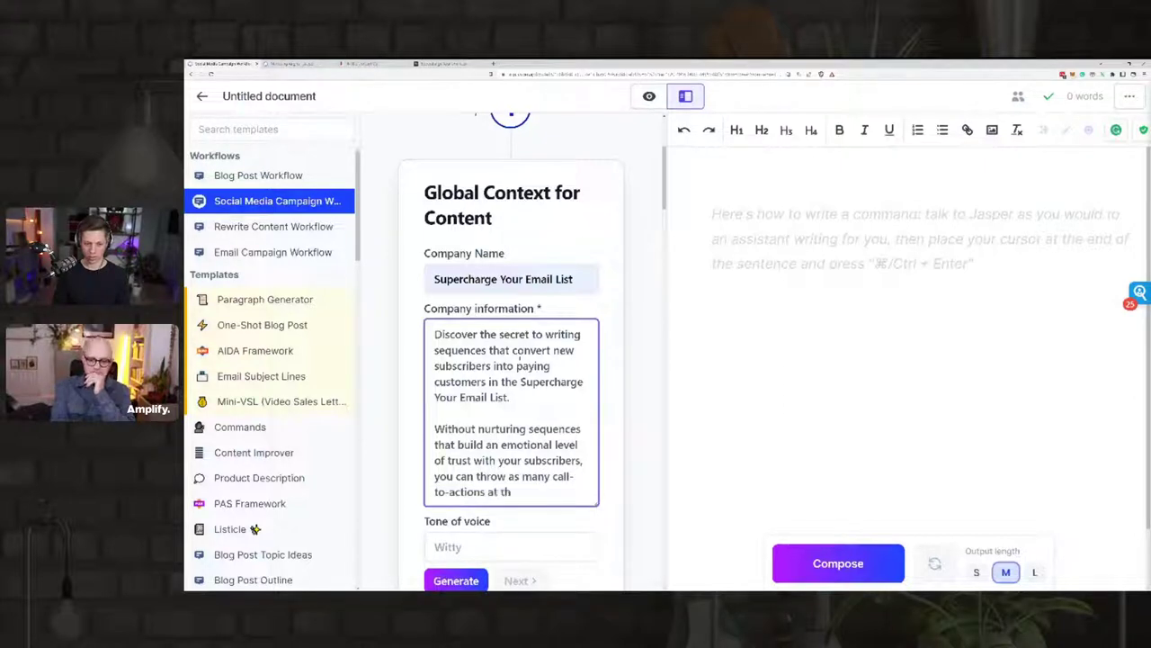
{"action": "type", "text": "em as you want"}
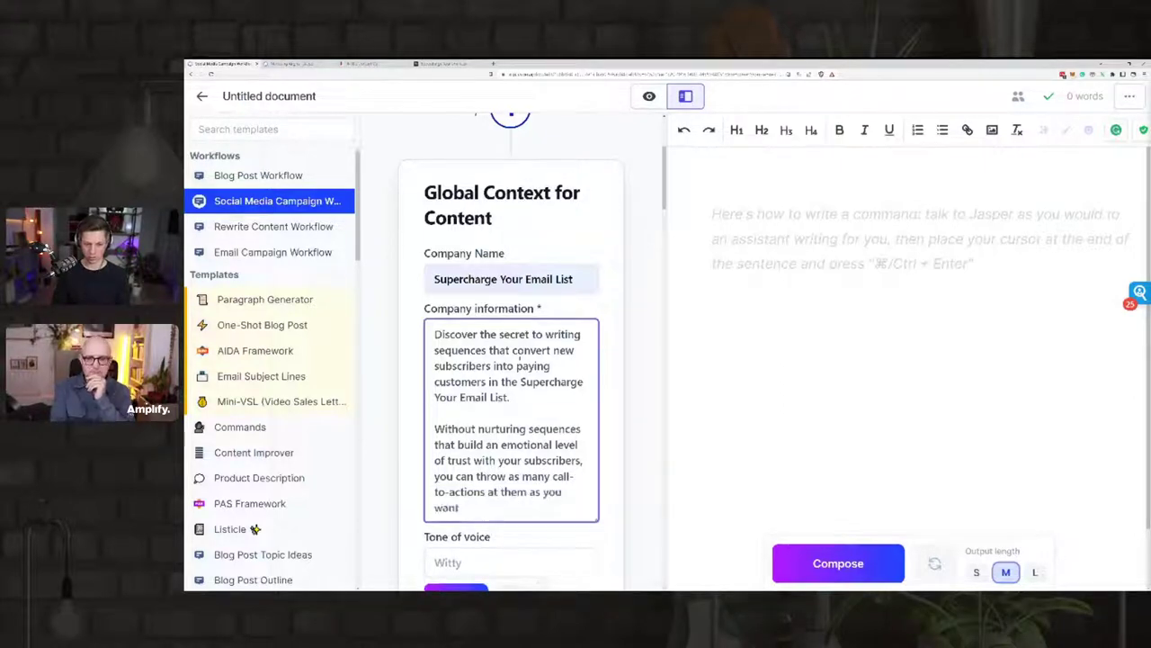
{"action": "type", "text": " and the"}
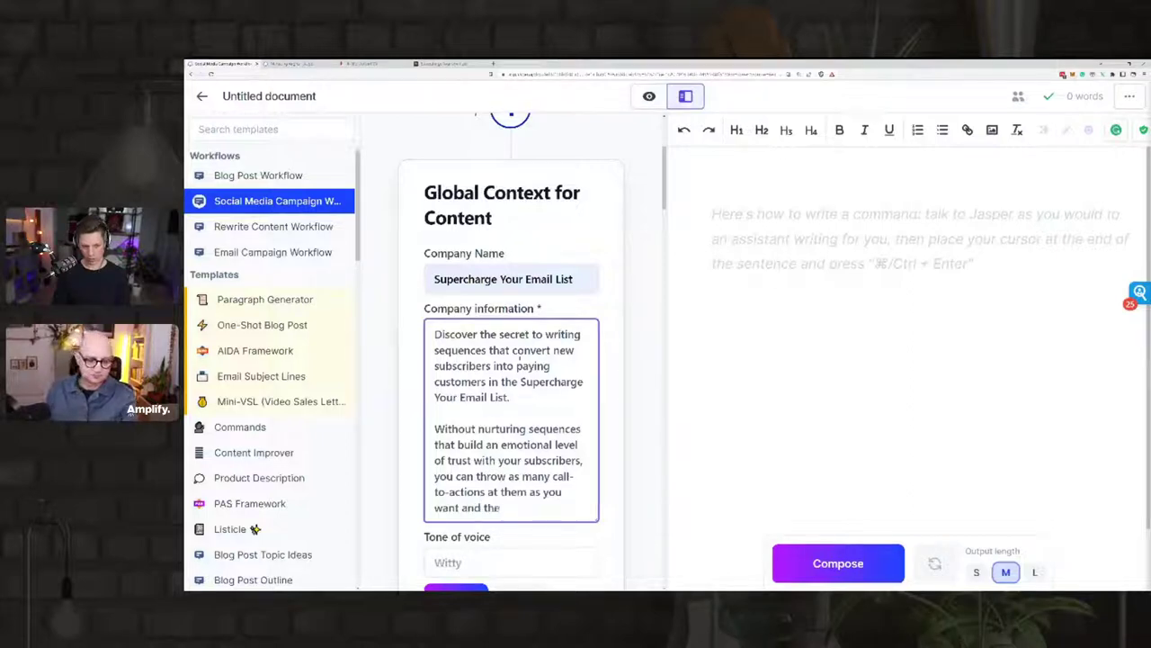